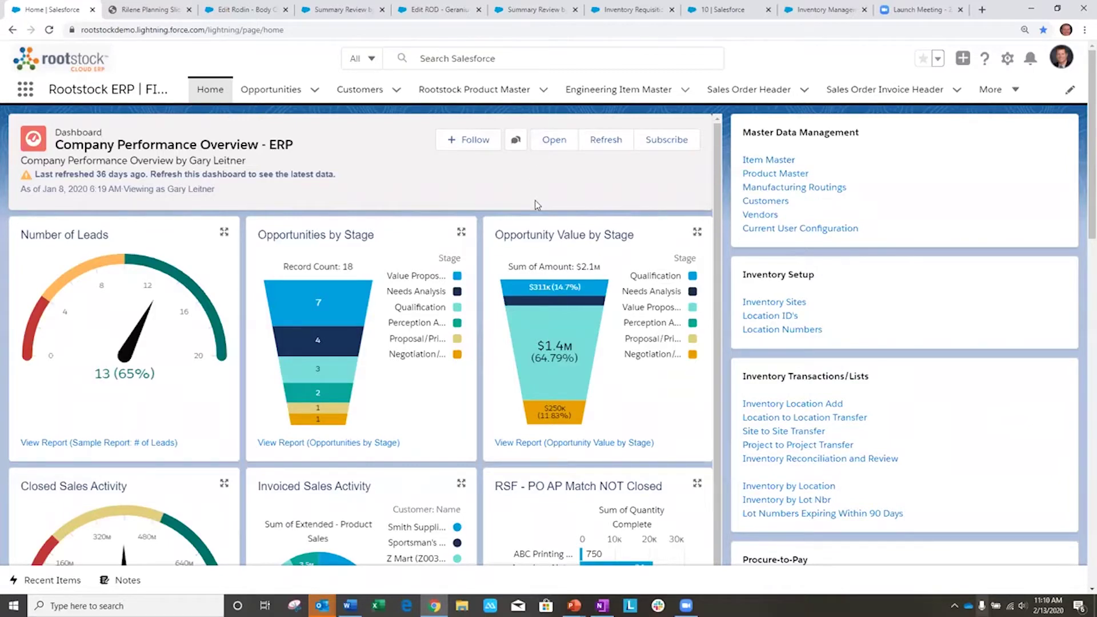
scroll(534, 200, down, 1)
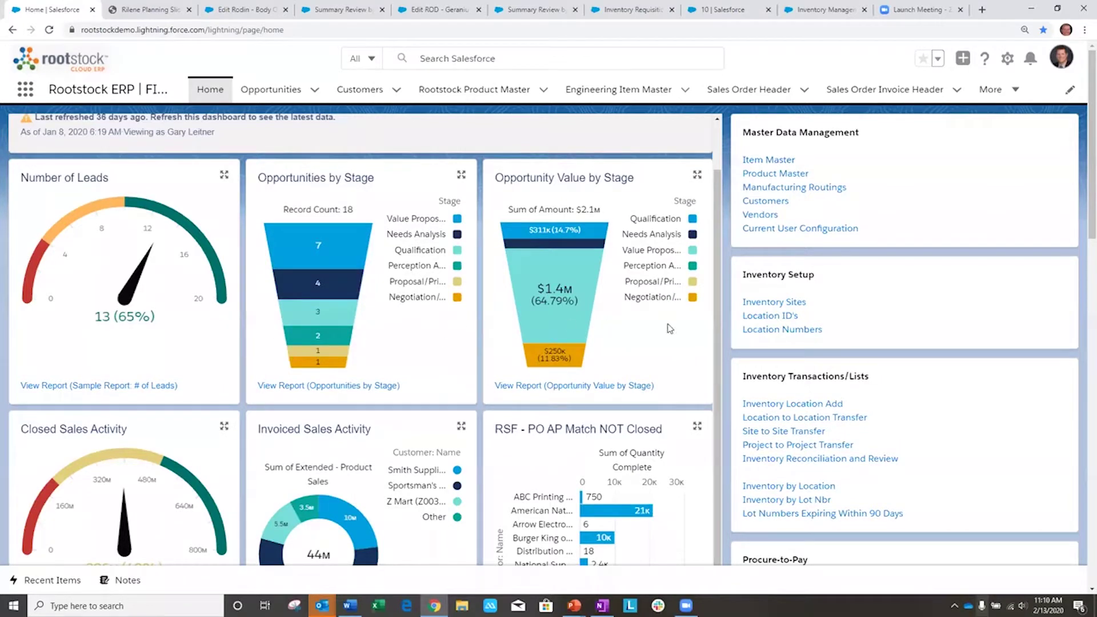
scroll(669, 330, down, 1)
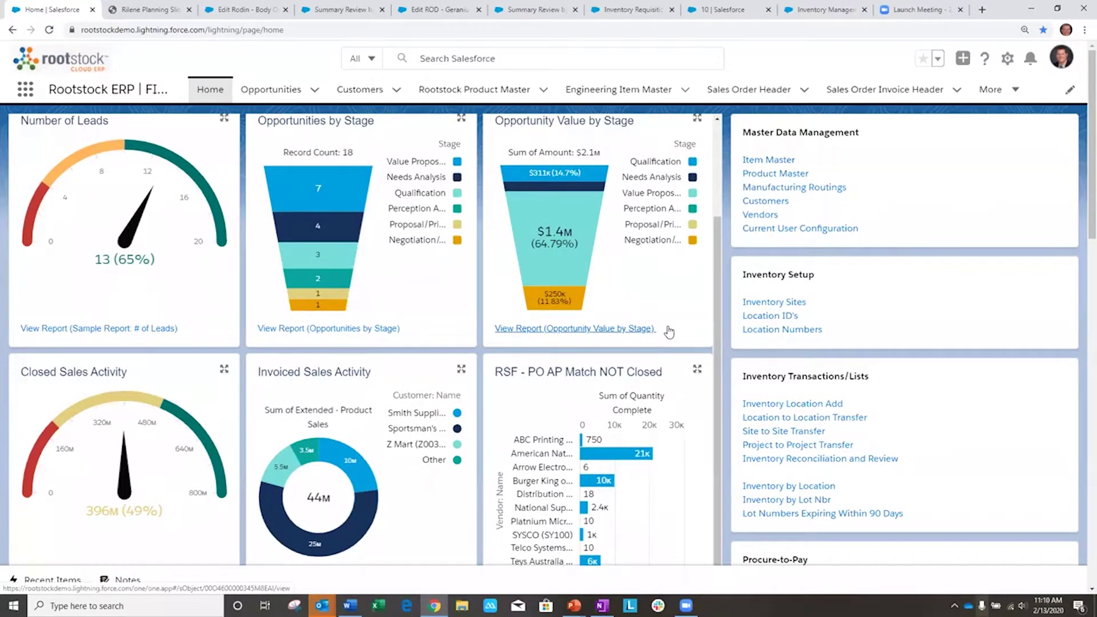
scroll(670, 331, down, 1)
scroll(308, 394, down, 1)
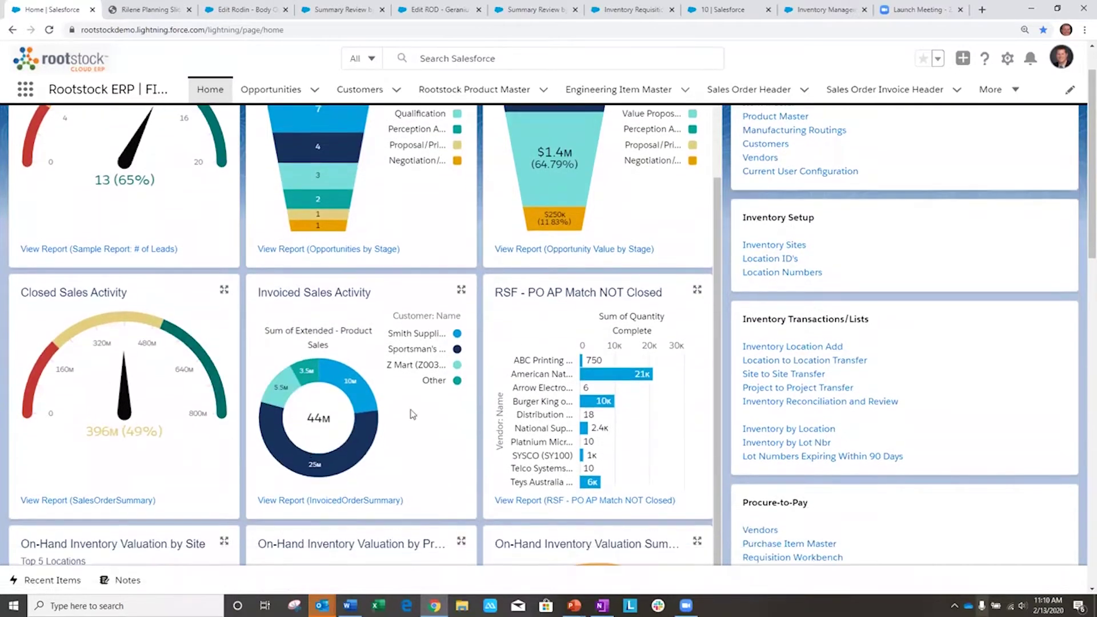
mouse_move(632, 373)
scroll(631, 377, down, 1)
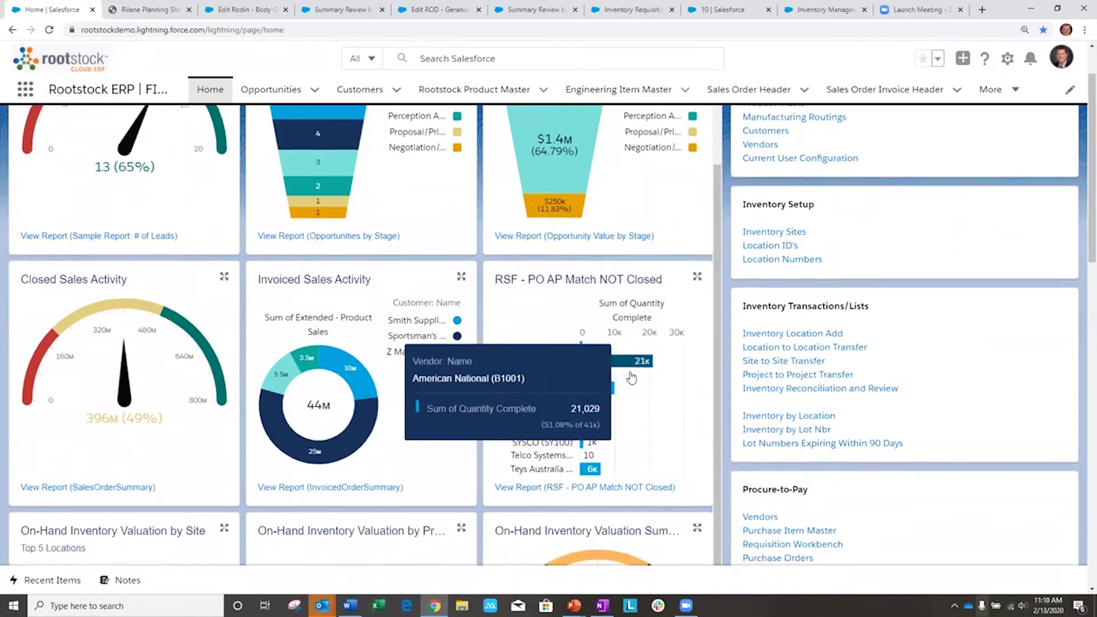
scroll(631, 377, down, 1)
scroll(457, 400, down, 2)
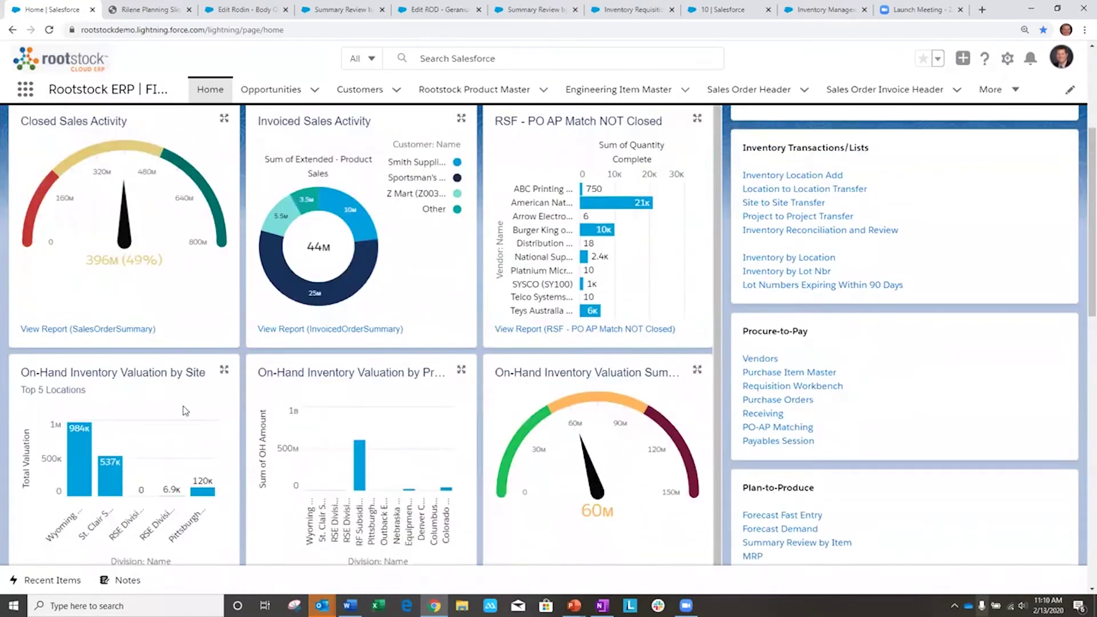
scroll(479, 423, down, 1)
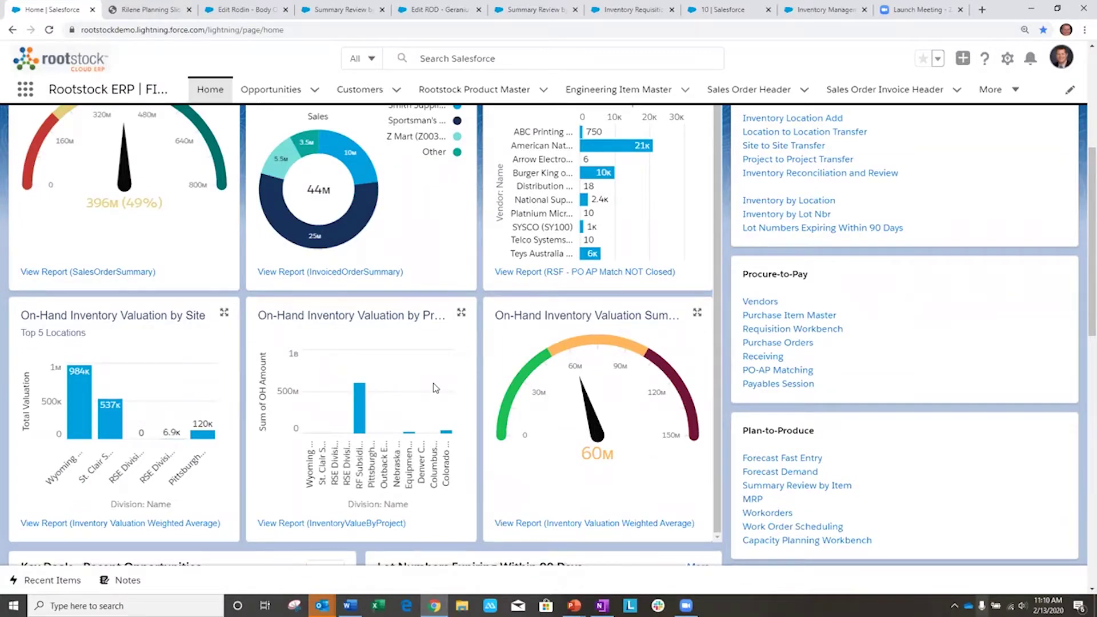
scroll(436, 382, up, 2)
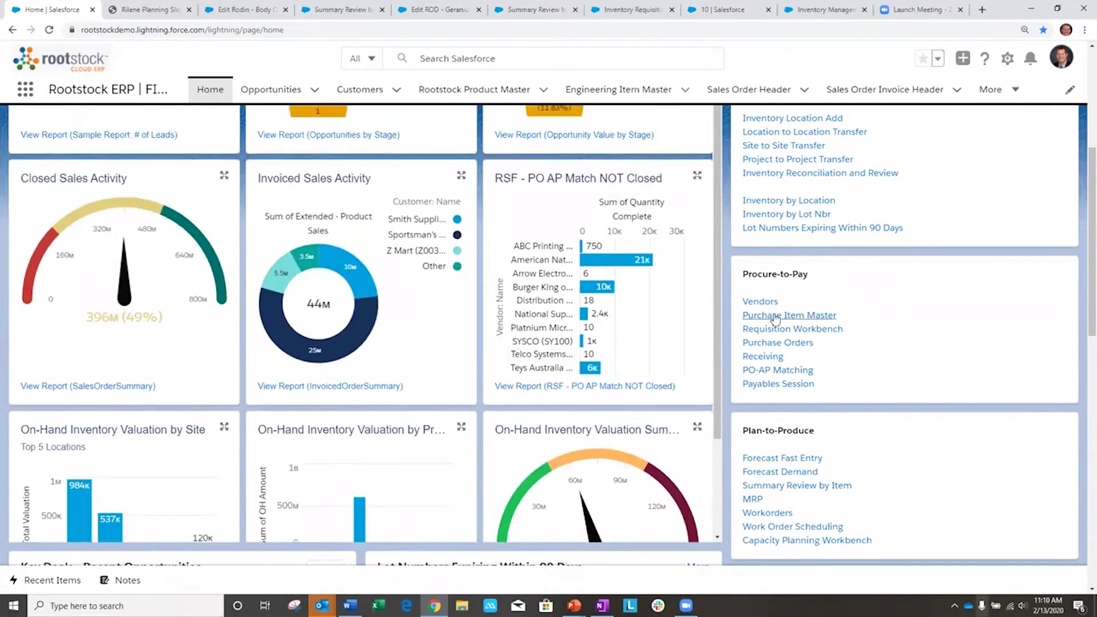
scroll(817, 275, up, 3)
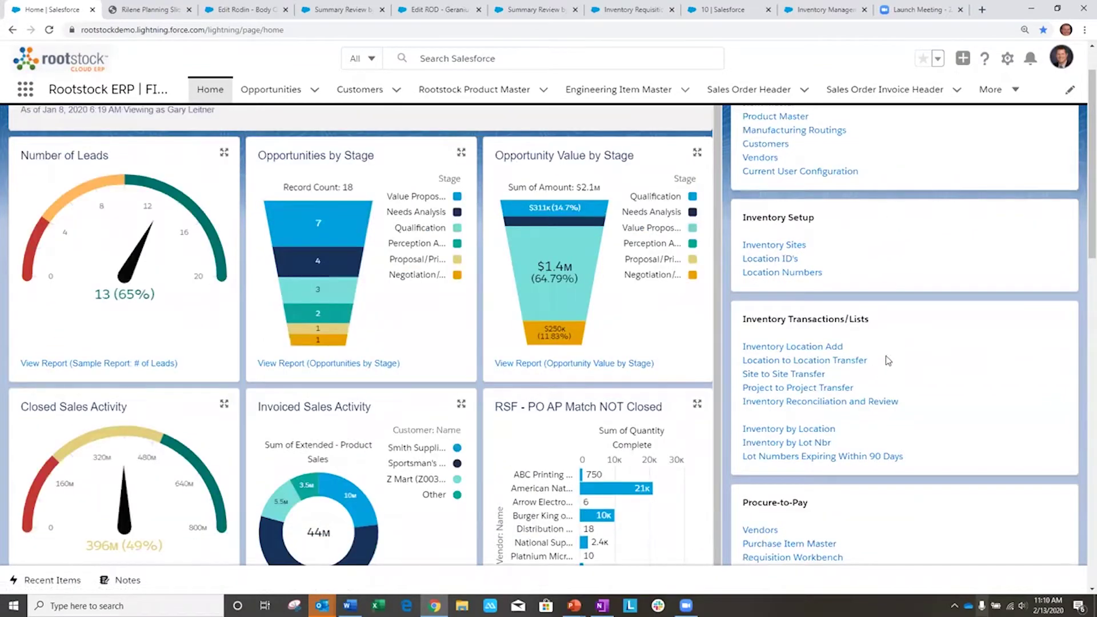
scroll(887, 357, up, 1)
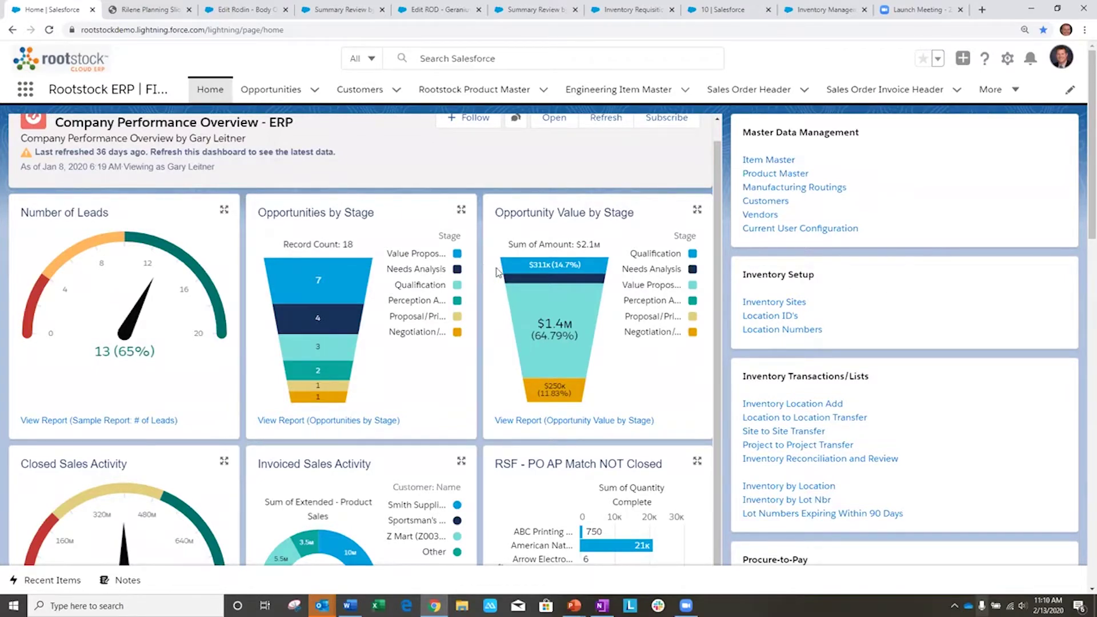
scroll(500, 268, down, 2)
scroll(857, 380, down, 2)
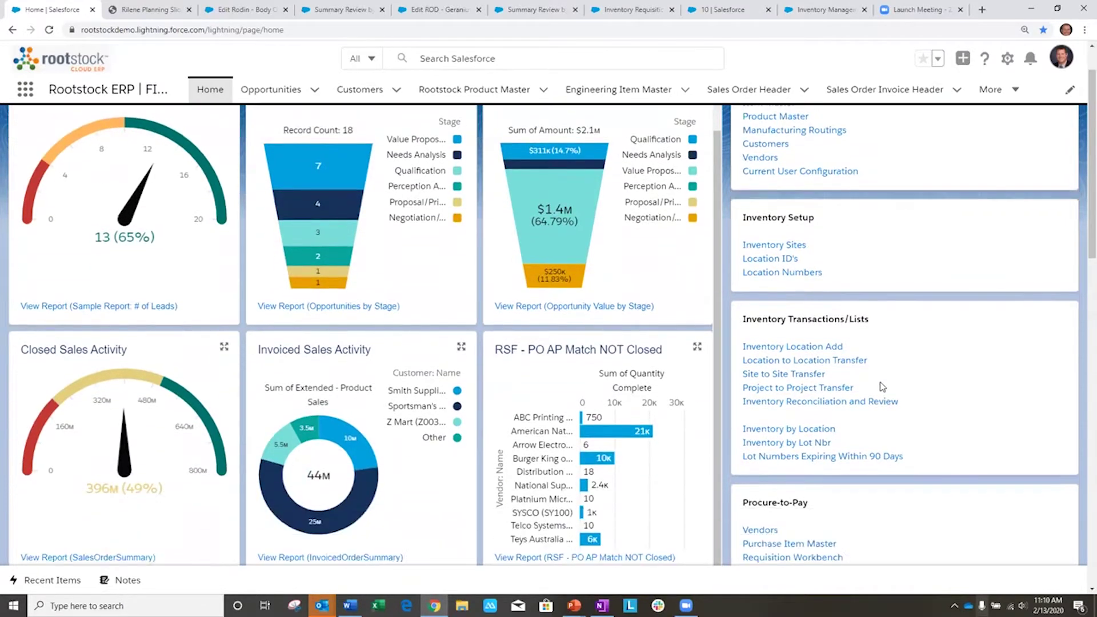
Step: Open Inventory by Location in a new tab to view the Inventory Locations - SCS list
right_click(781, 430)
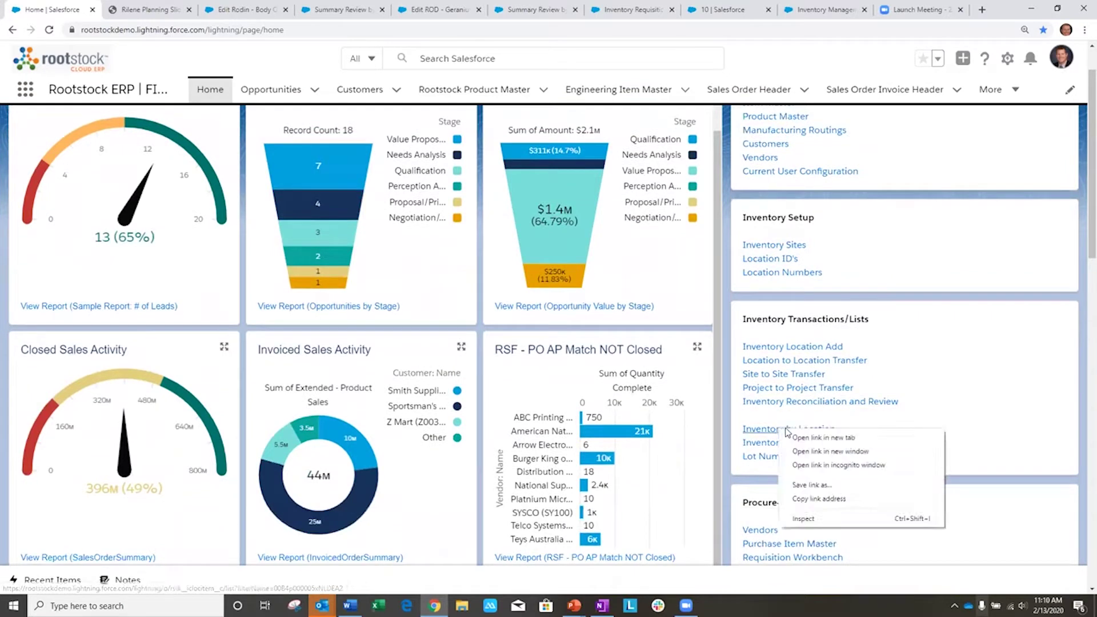
click(792, 438)
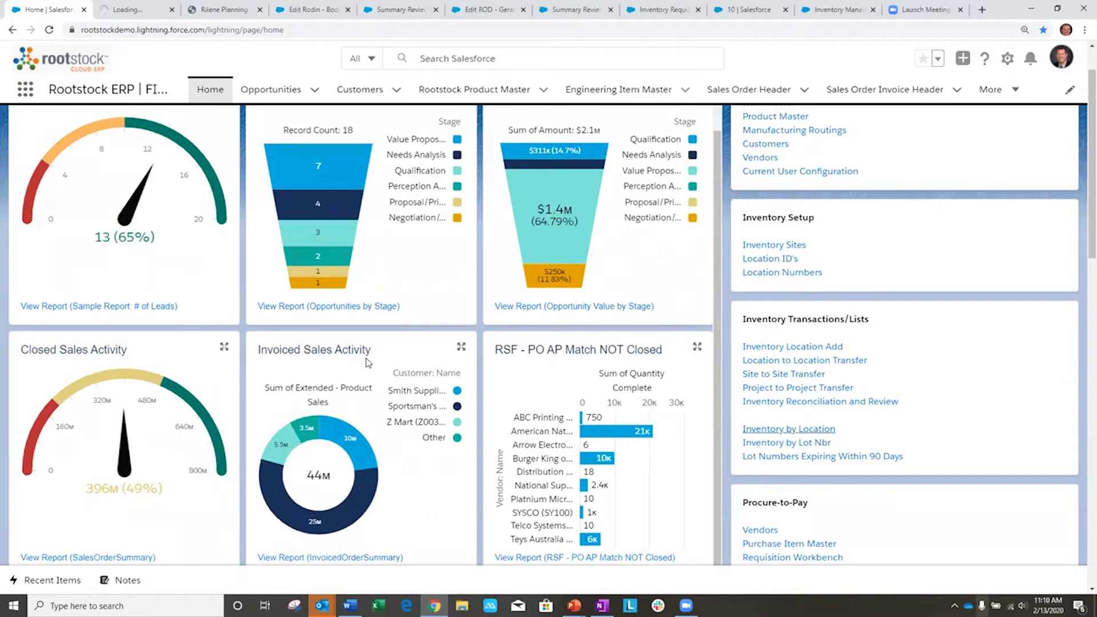
click(125, 11)
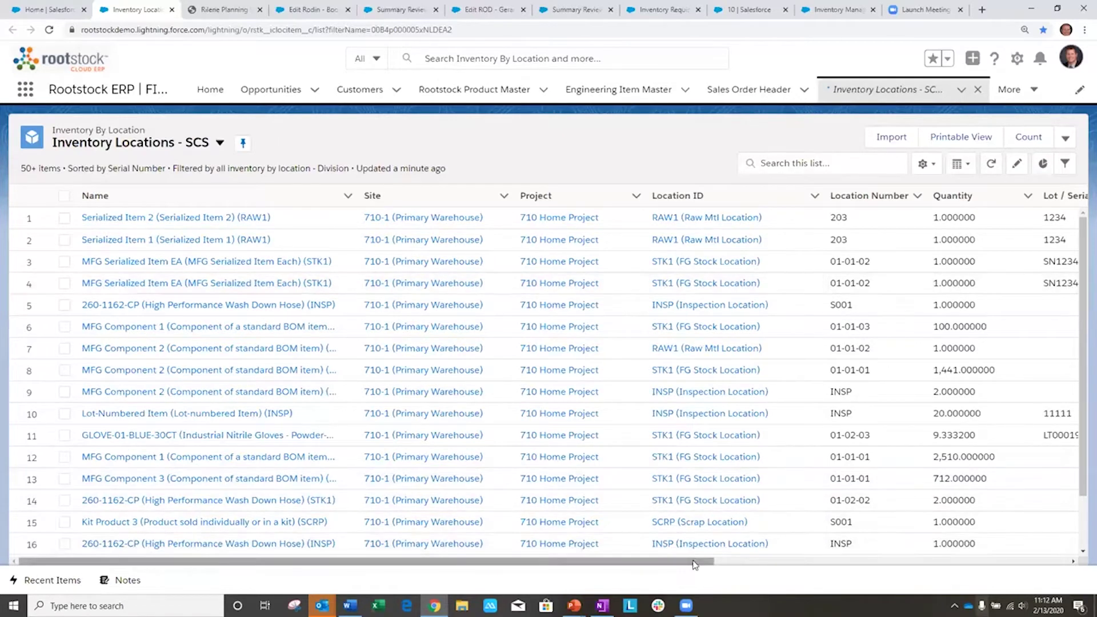
drag(694, 564, 763, 565)
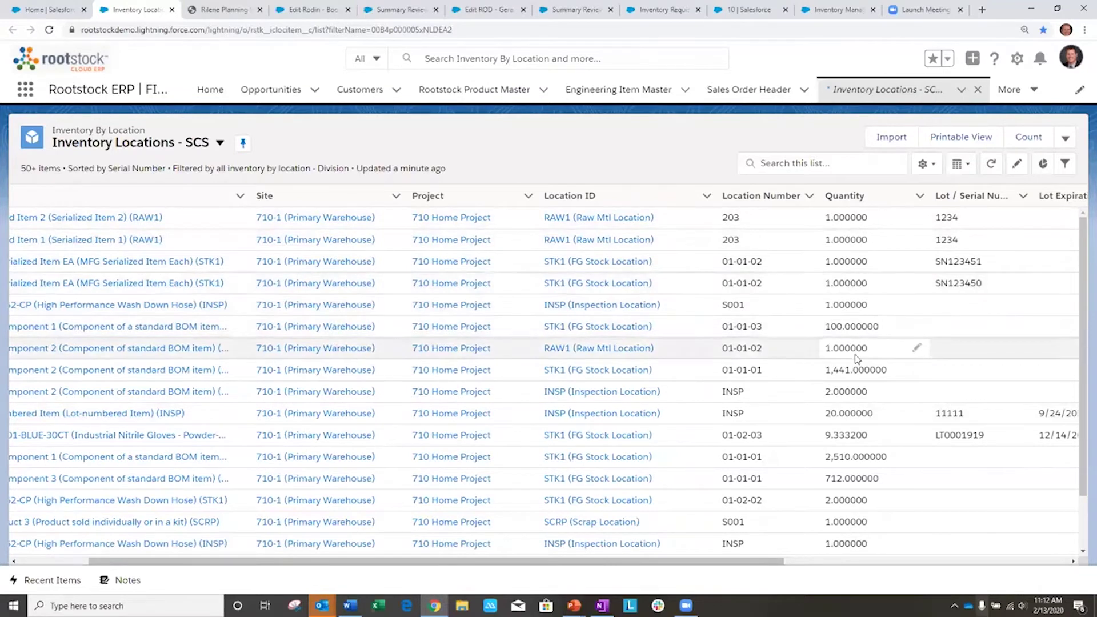
scroll(857, 359, down, 1)
scroll(857, 359, up, 1)
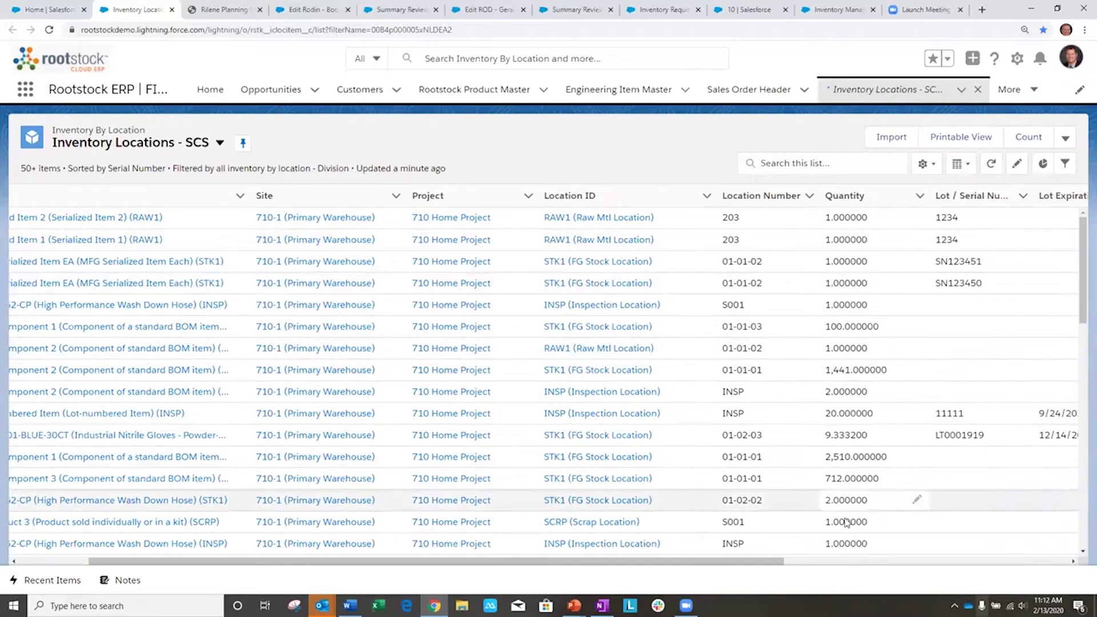
drag(765, 564, 863, 531)
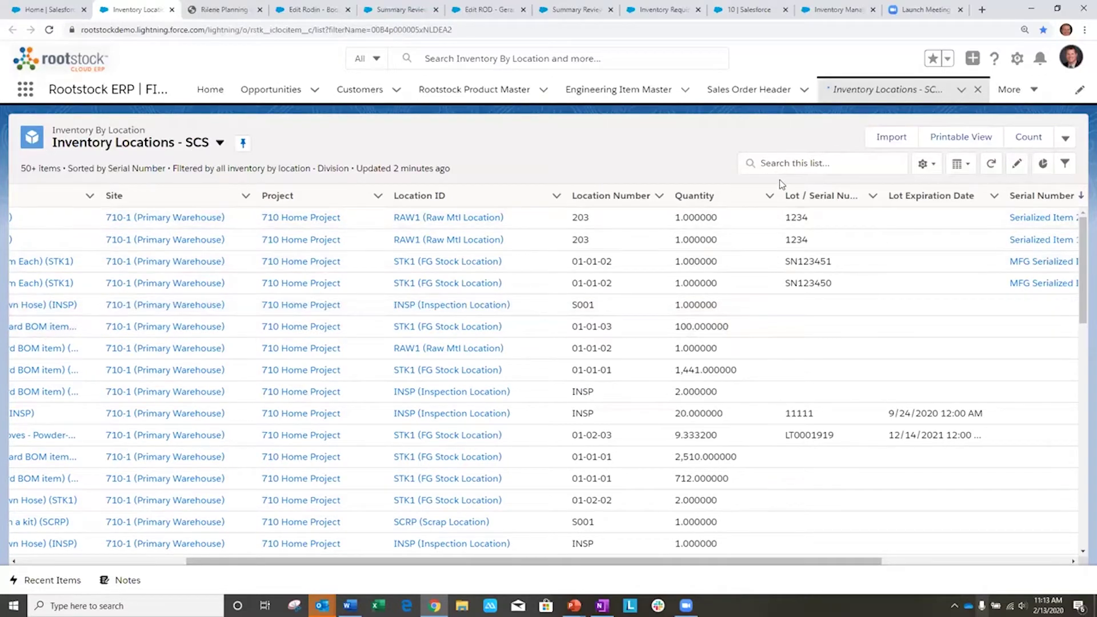
Step: Search the Inventory Locations - SCS list for 'cm01' to show the four CM01 items
click(792, 165)
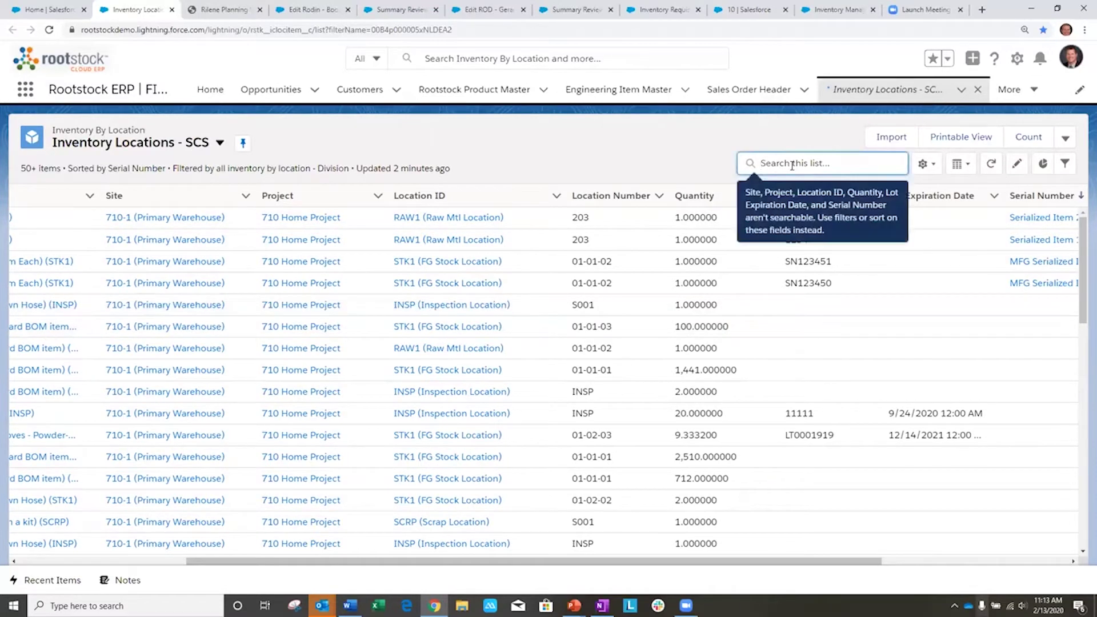
text(cm01)
key(Return)
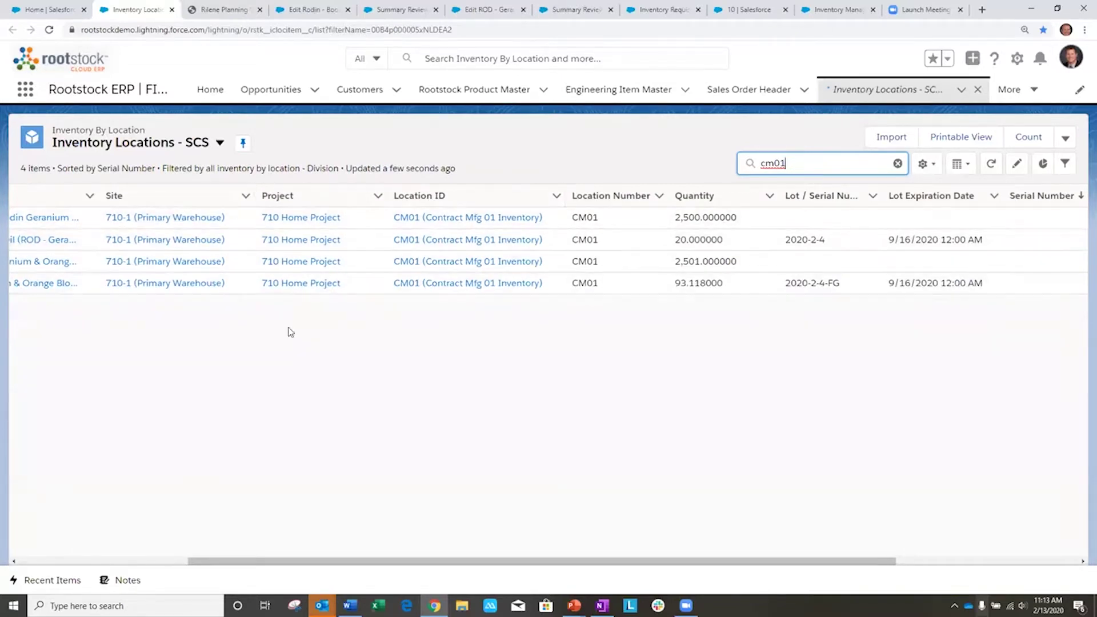
drag(273, 561, 112, 562)
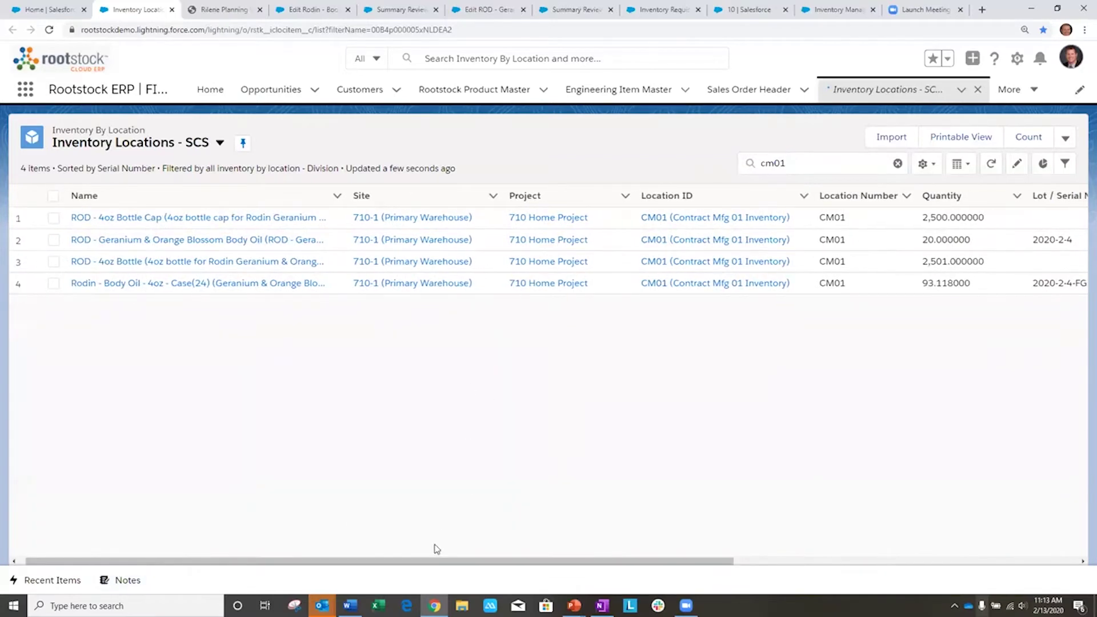
drag(444, 563, 505, 569)
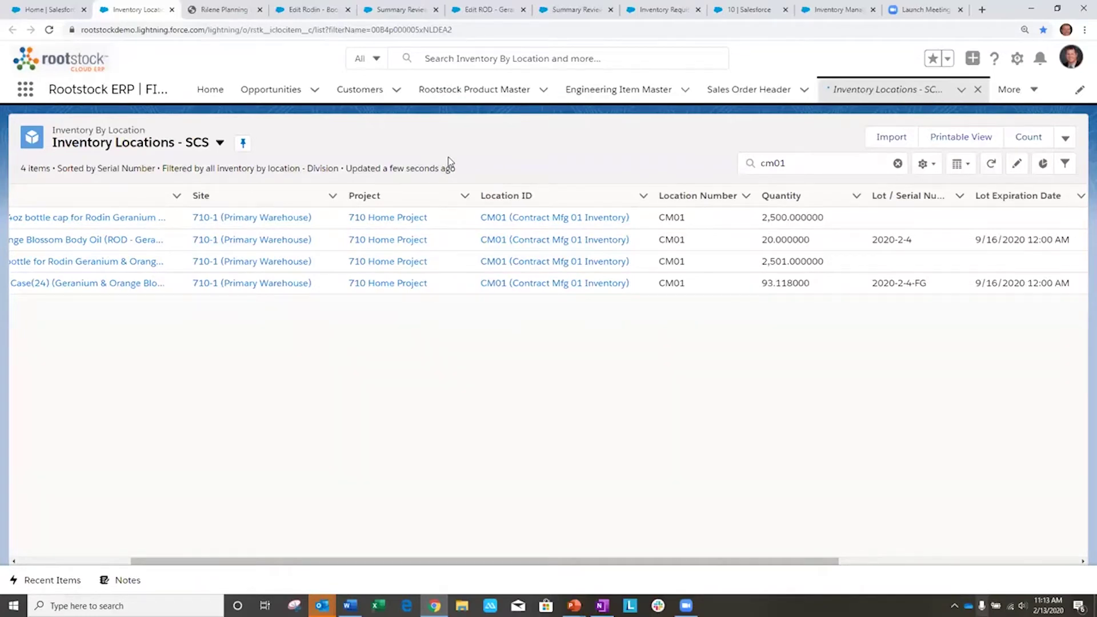
Step: Run a global search across all records for '22222'
click(438, 59)
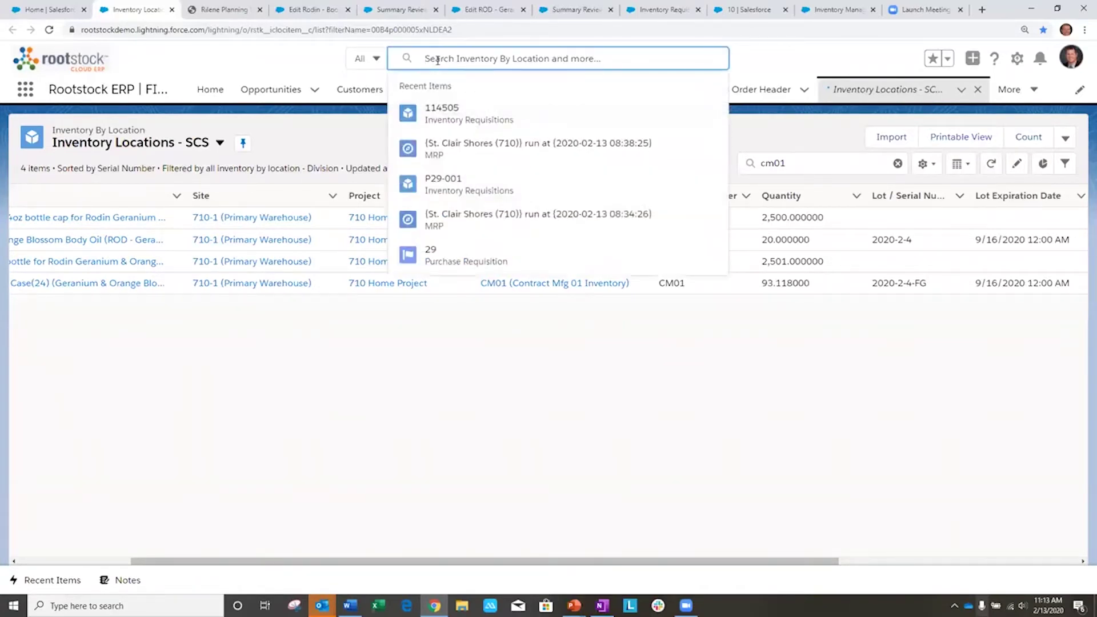
text(22222)
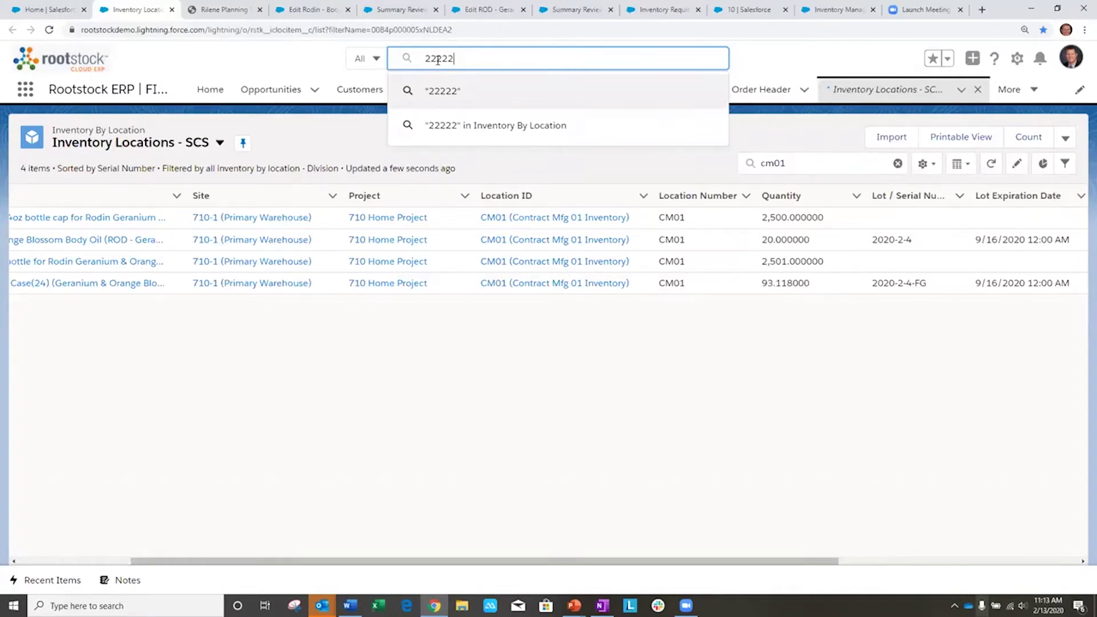
key(Return)
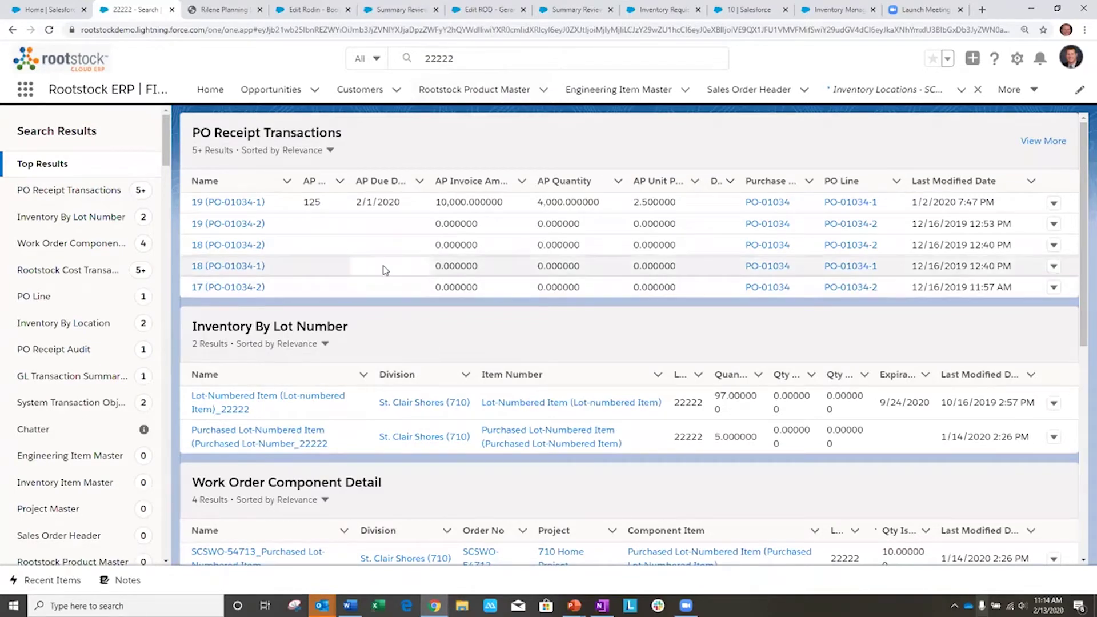
Step: Review the 22222 results sections, then switch to the Planning slide showing Demand, Planning Parameters and Supply
scroll(400, 286, down, 1)
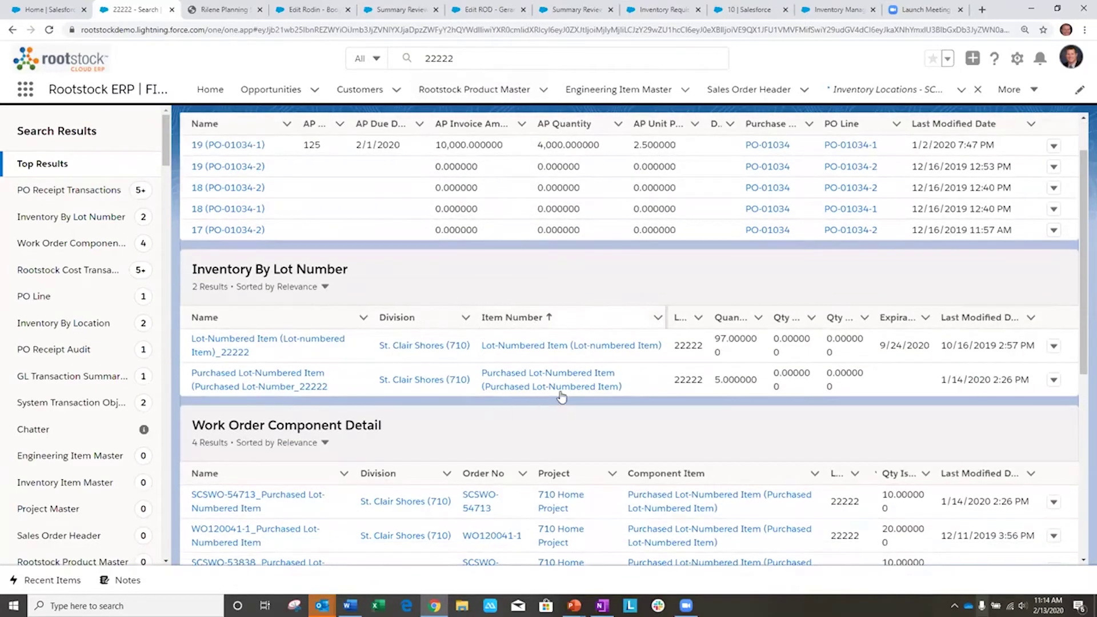
scroll(482, 357, down, 2)
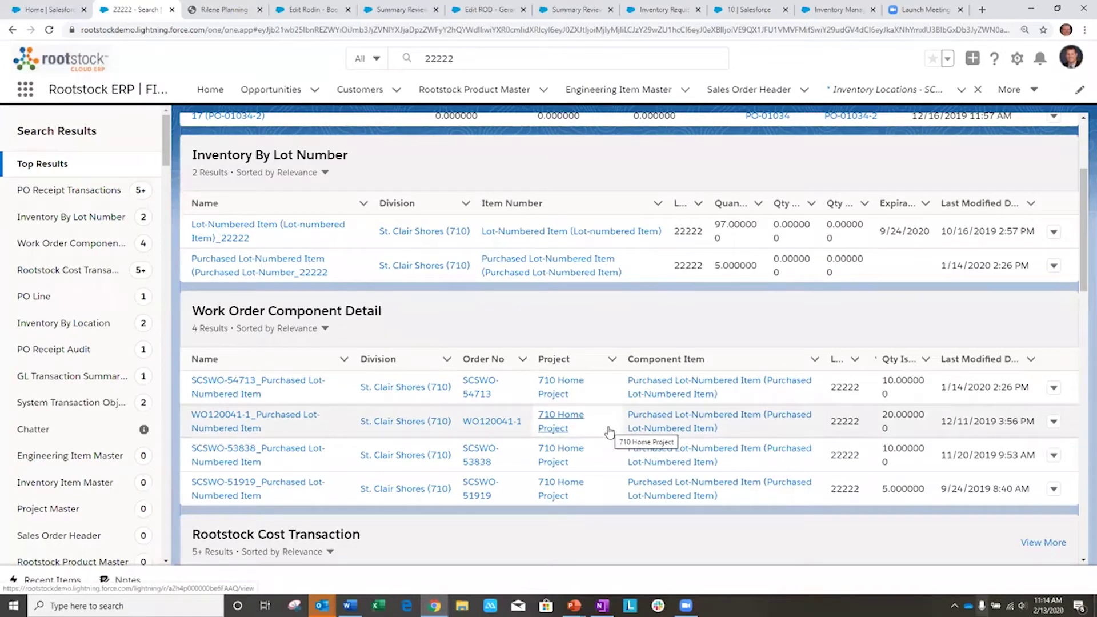
scroll(600, 425, down, 1)
scroll(594, 423, down, 2)
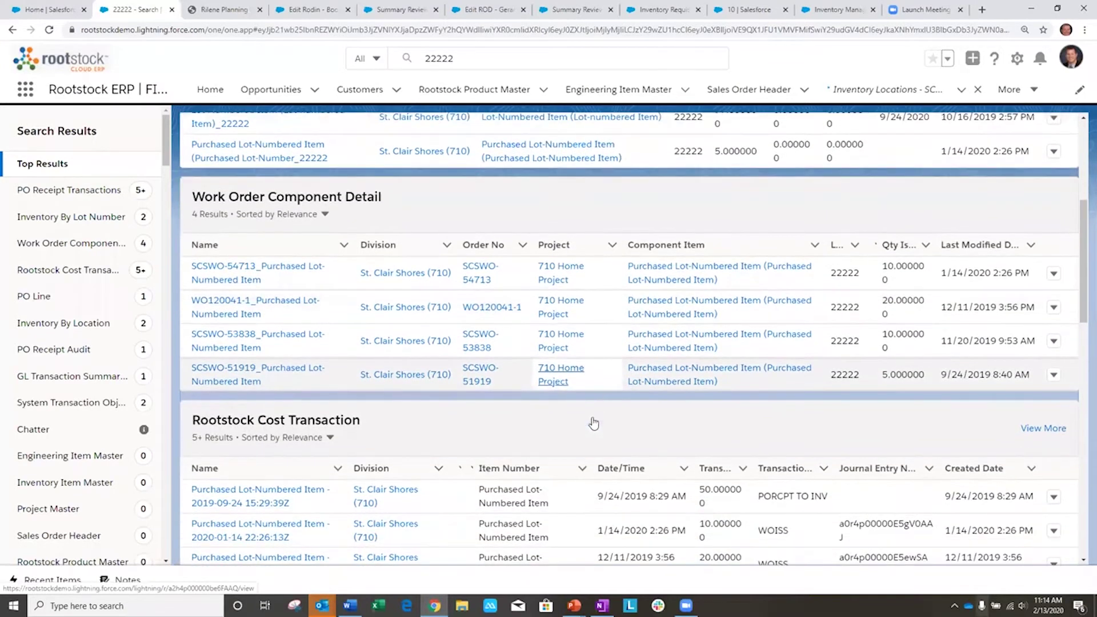
scroll(601, 399, down, 2)
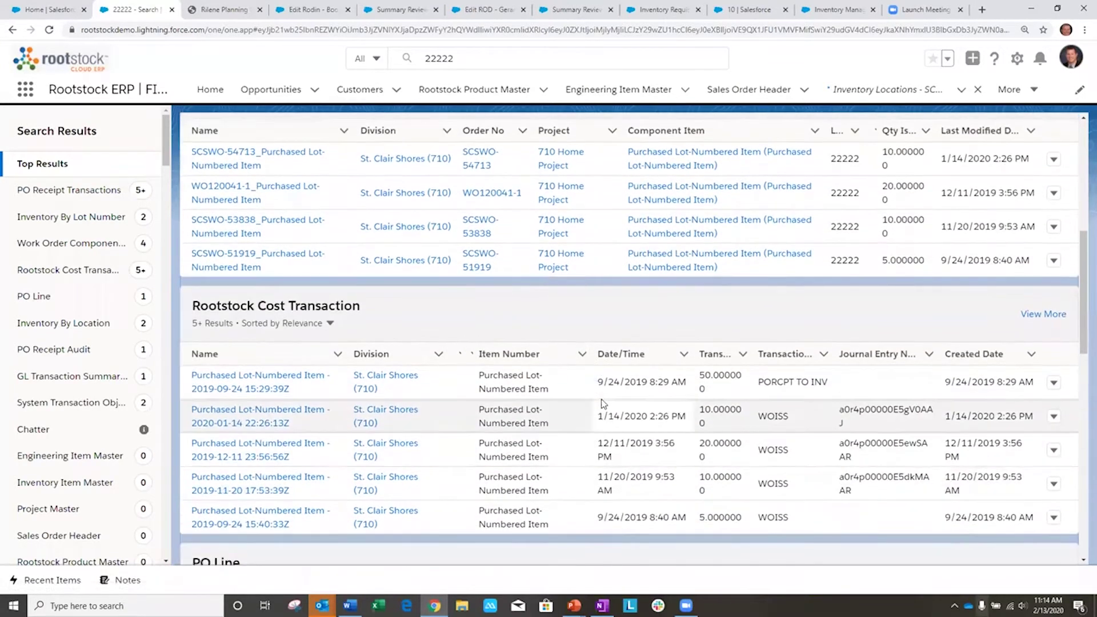
scroll(600, 400, up, 2)
scroll(597, 397, up, 2)
scroll(594, 371, up, 4)
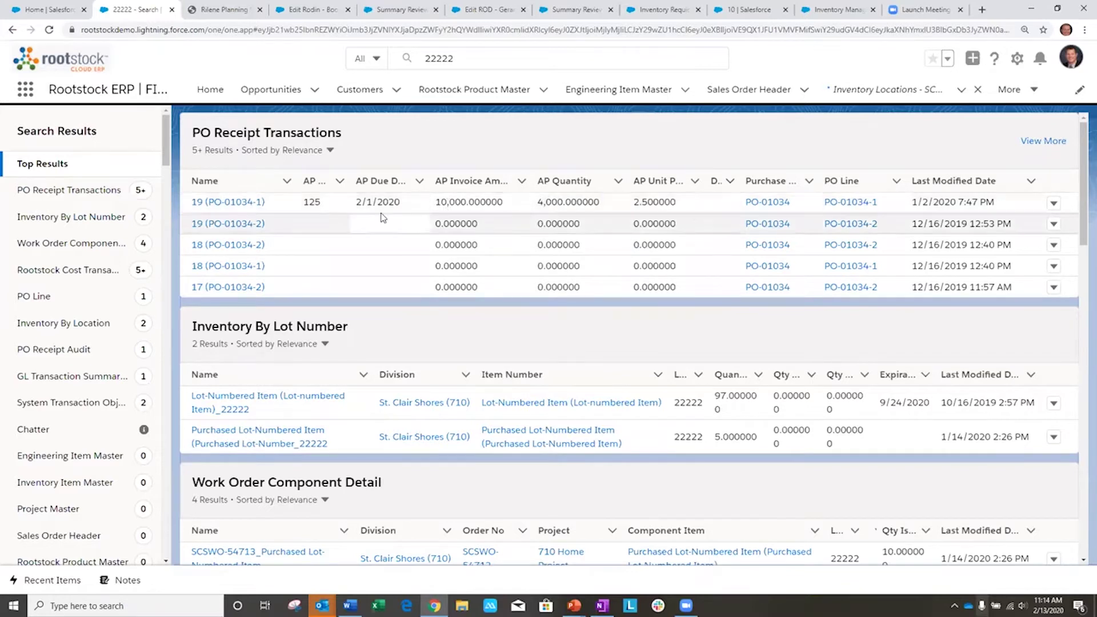
click(223, 10)
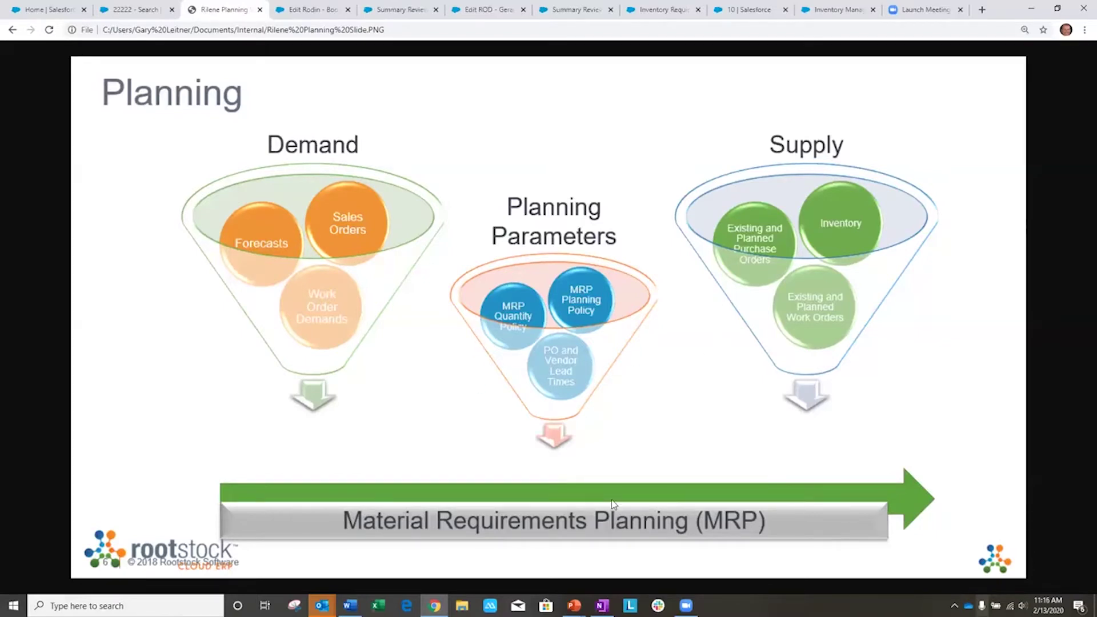
Step: Show the Rodin Body Oil item's MRP Policies: Lot for Lot, safety stock 100.000, yield 1.000000
click(298, 12)
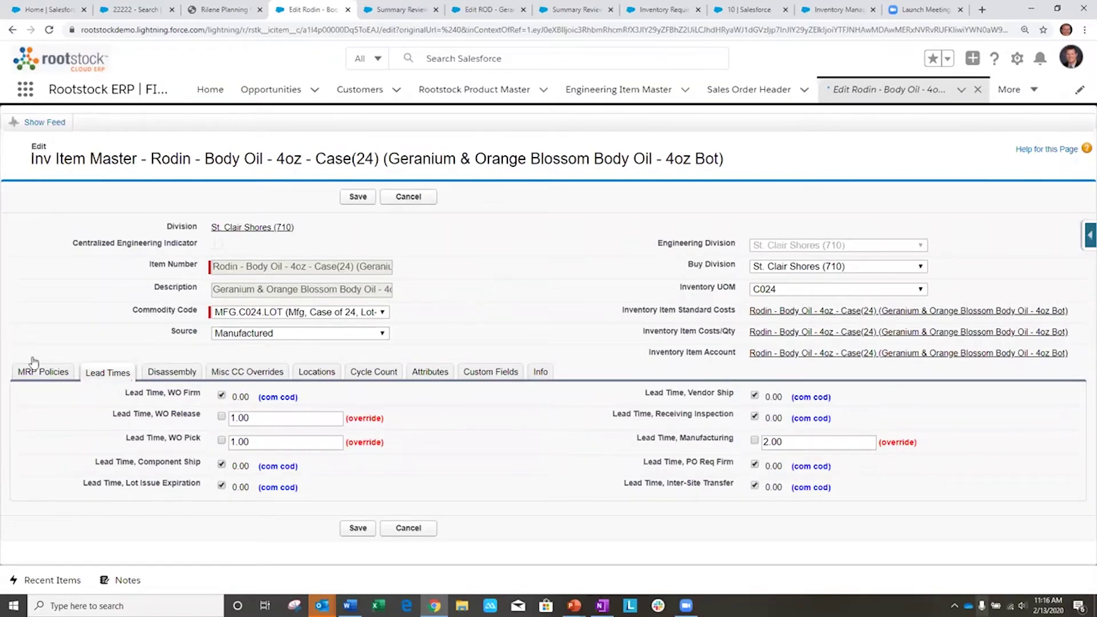
click(38, 373)
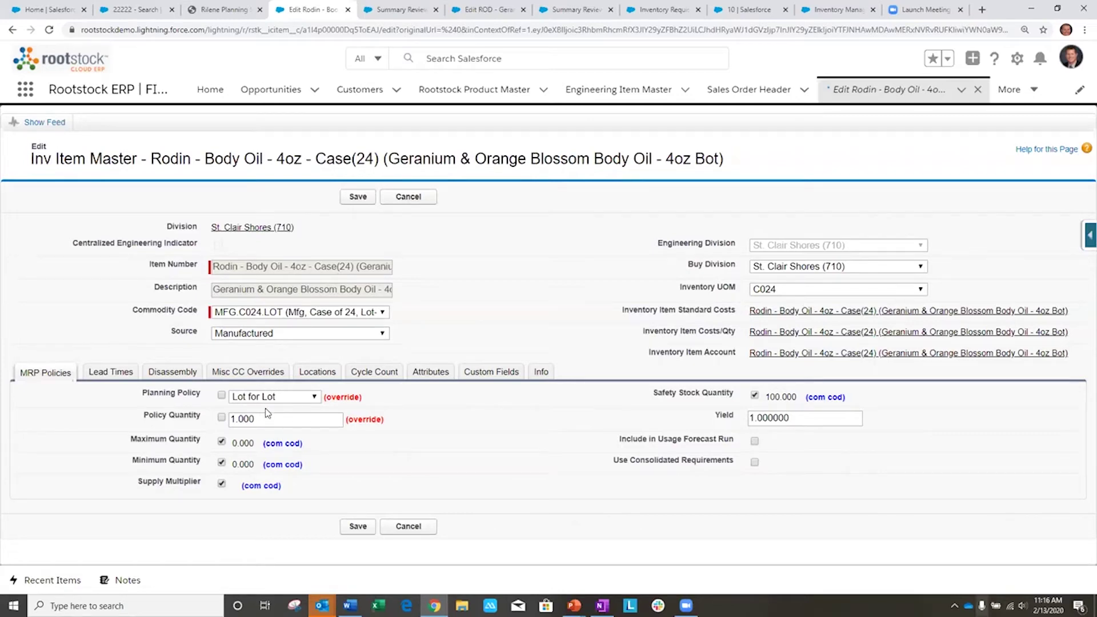
click(312, 398)
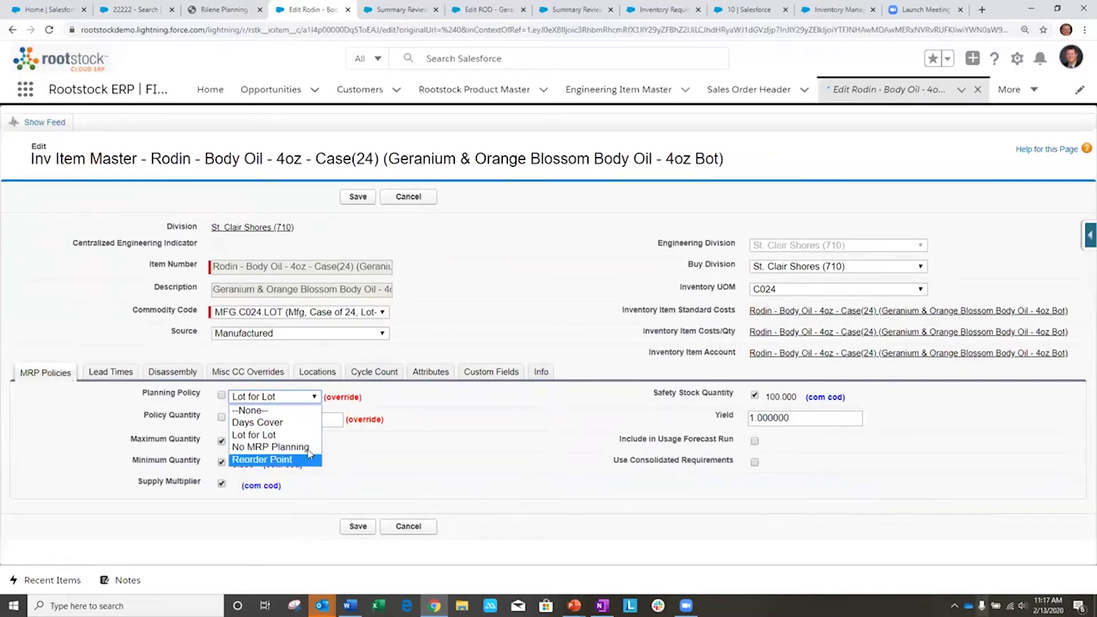
click(398, 464)
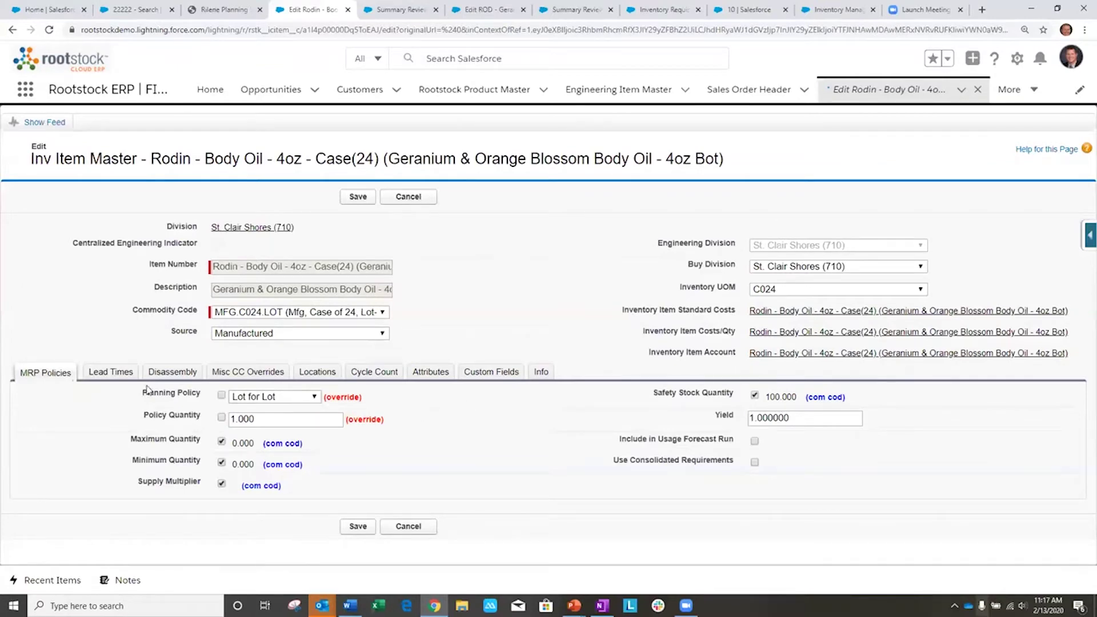
Step: Check Rodin Body Oil's lead times, then view its Summary Review with the 1,300-unit planned work order
click(131, 374)
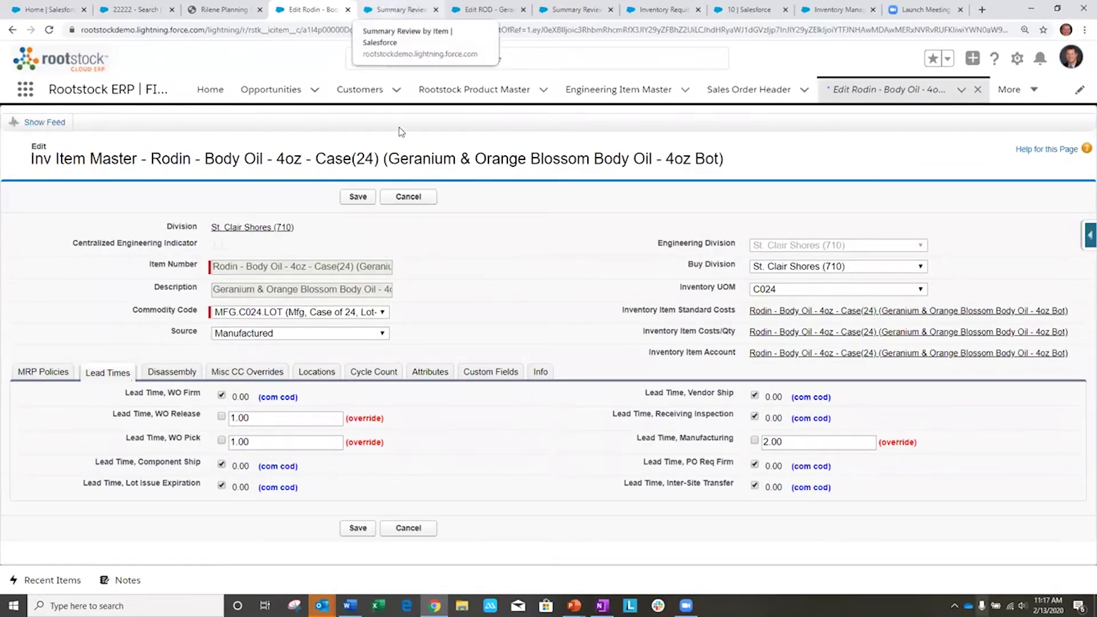
click(393, 13)
click(380, 380)
click(380, 381)
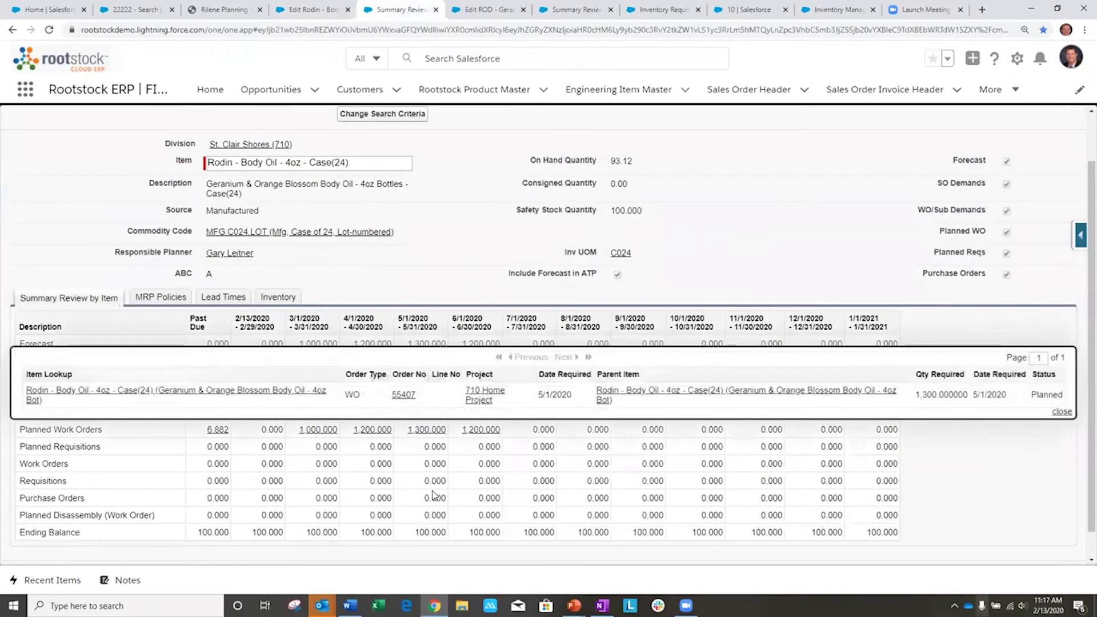
scroll(400, 400, up, 1)
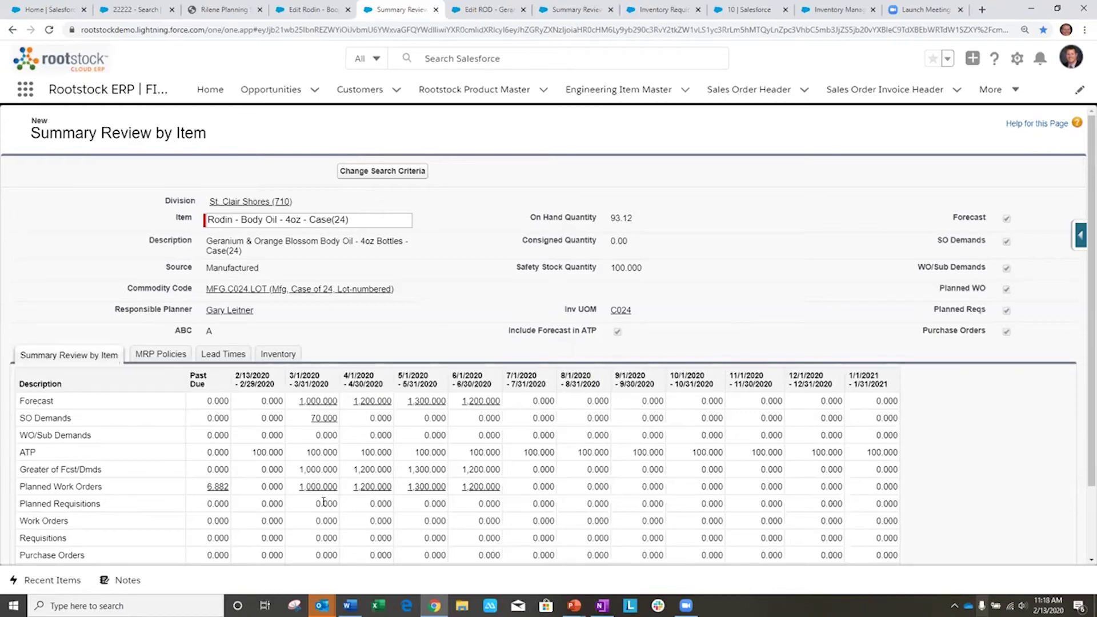
scroll(323, 504, down, 1)
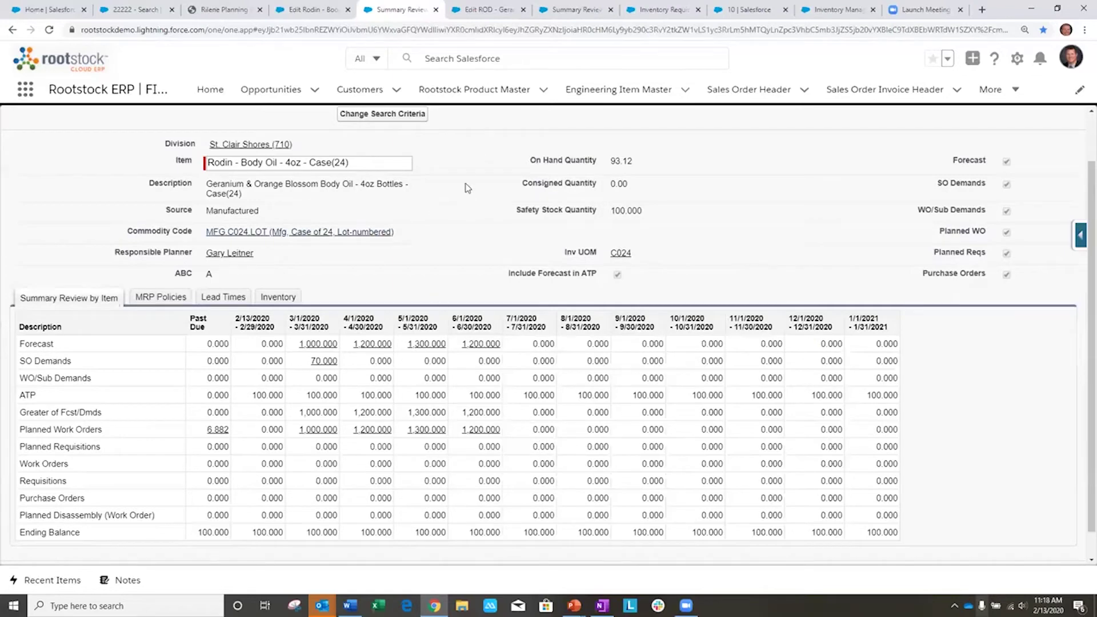
Step: Keep Geranium & Orange Blossom Body Oil on Lot for Lot and view its lead times (Vendor Ship 30.00)
click(495, 14)
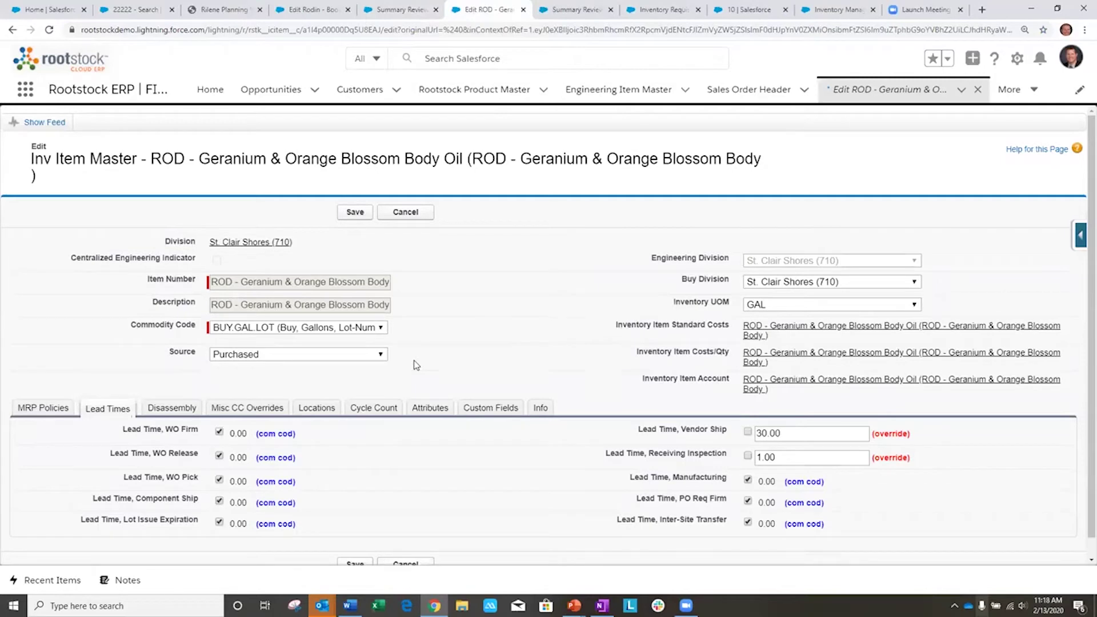
click(63, 408)
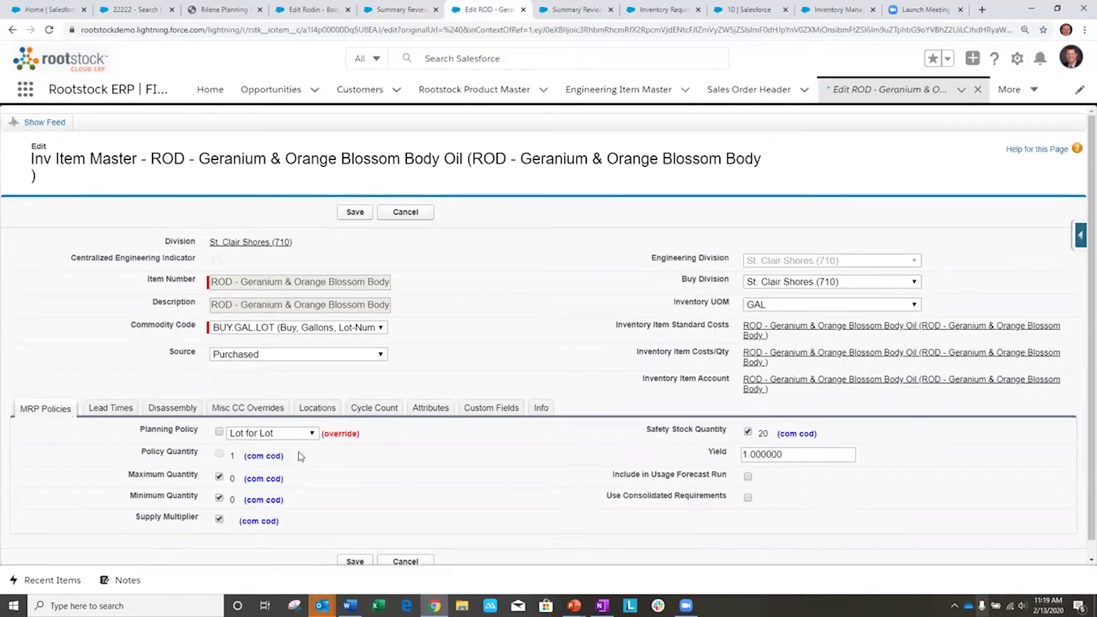
click(309, 436)
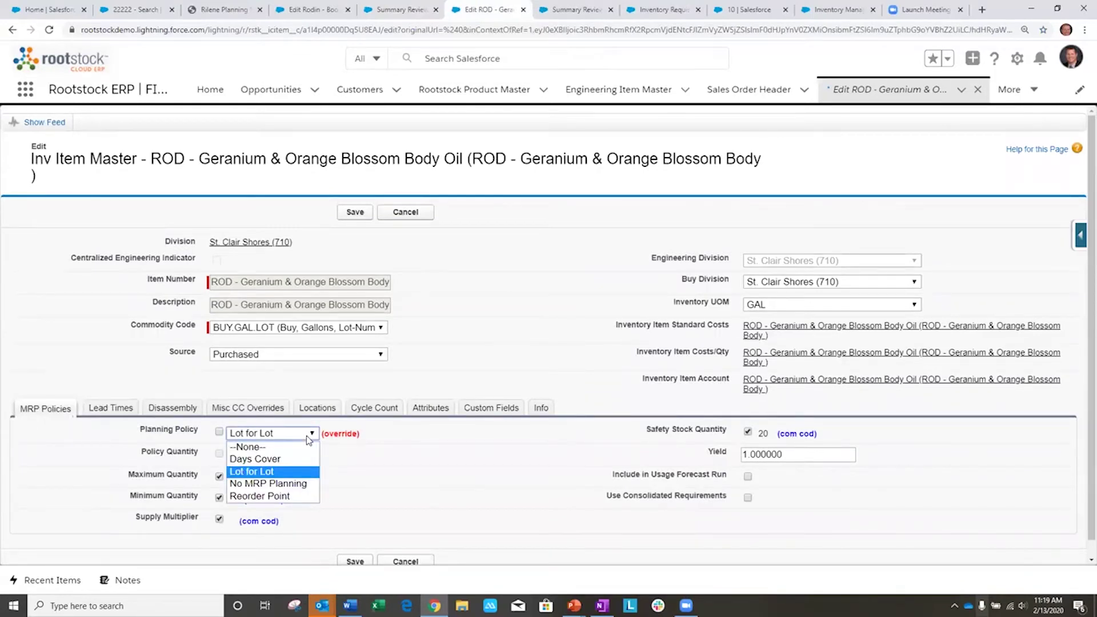
click(309, 437)
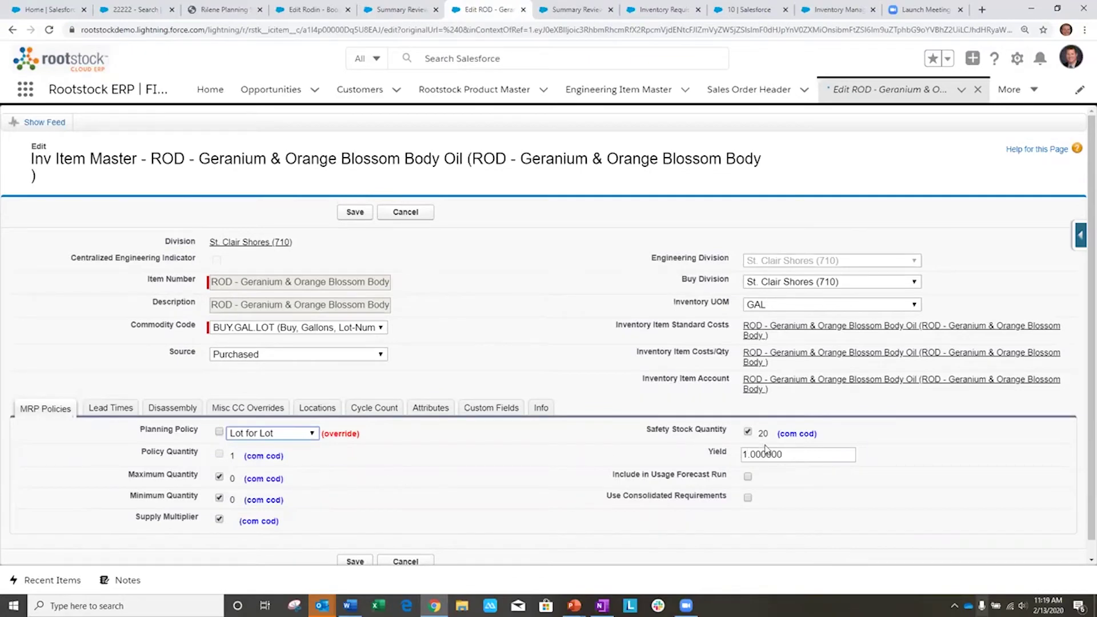
click(112, 414)
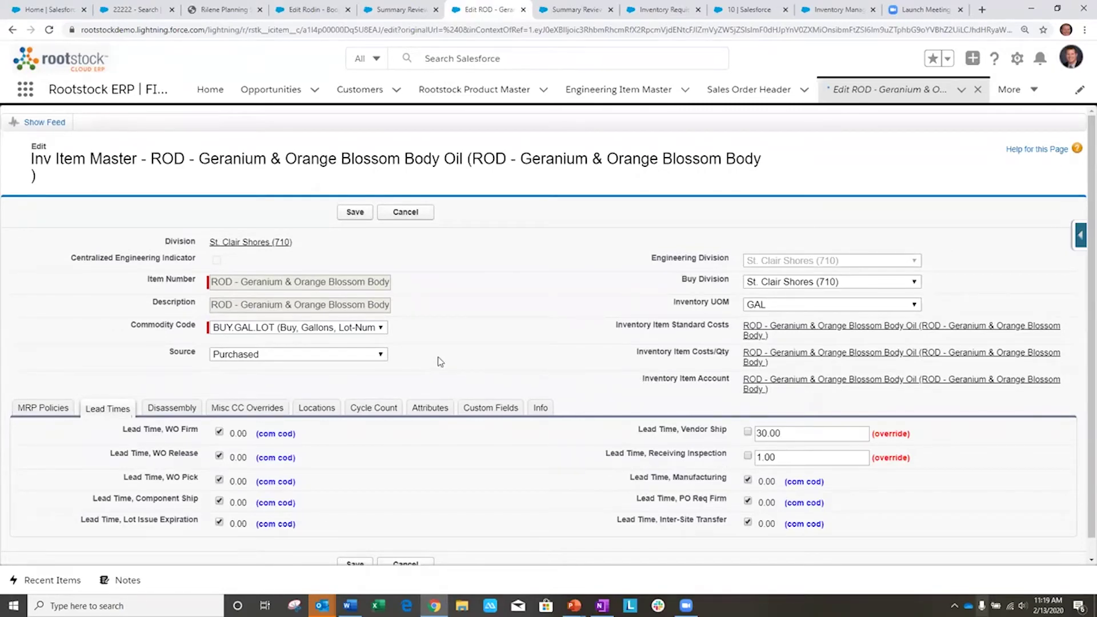
Step: View the Geranium & Orange Blossom Body Oil Summary Review with planned requisitions and ending balance 20
click(575, 10)
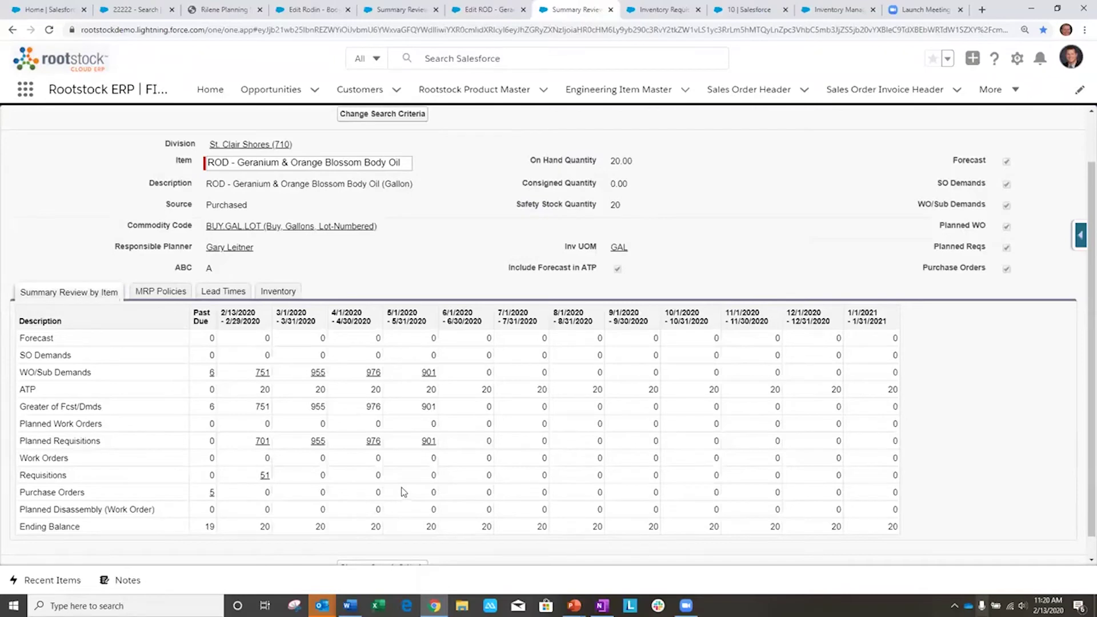
Step: Open planned requisition 114505 behind the 901 quantity and view its Key Dates
click(430, 445)
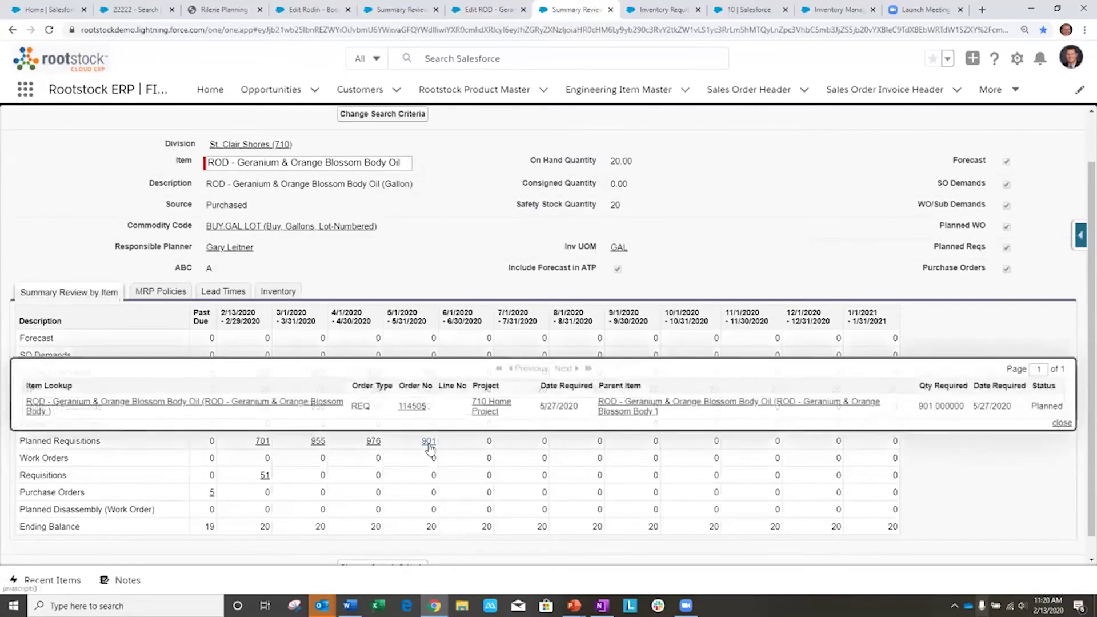
click(418, 414)
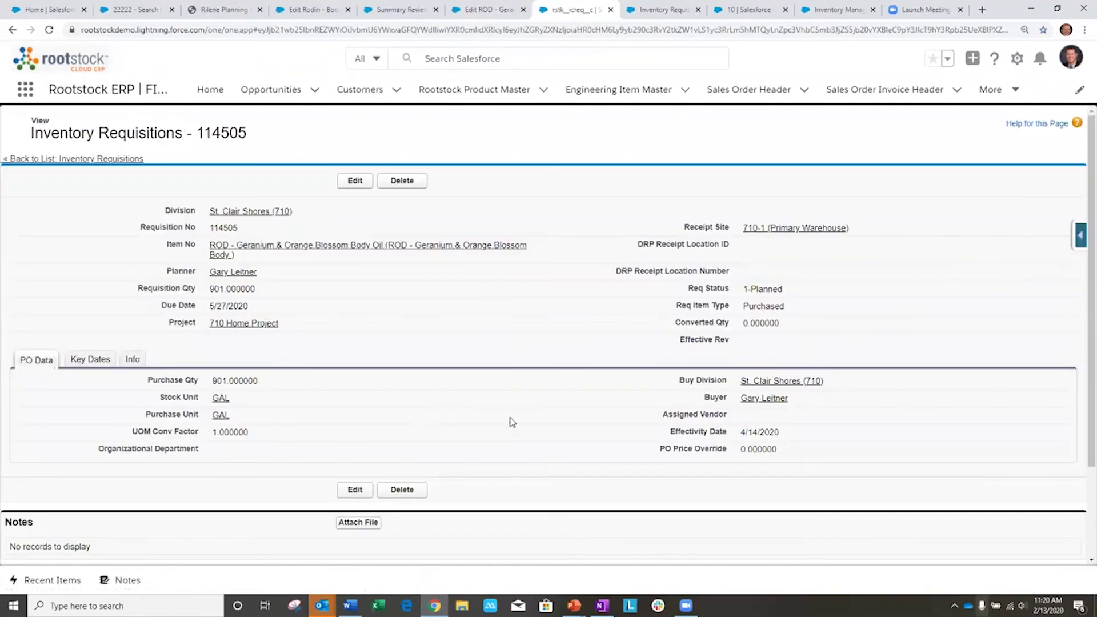
click(95, 361)
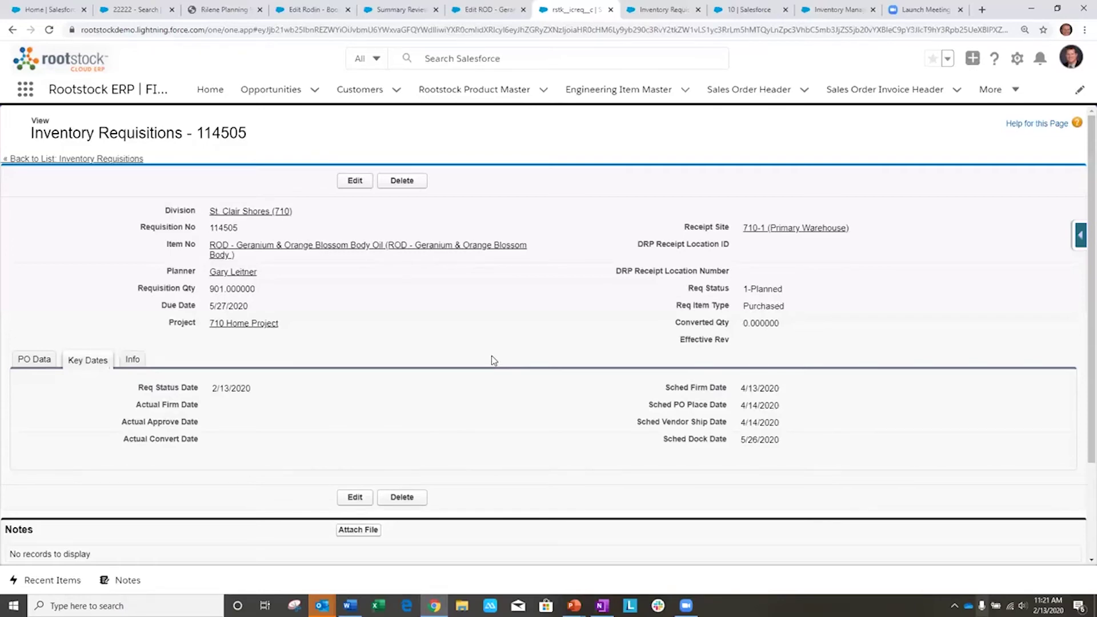
Step: Show the Inventory Requisition Workbench with 20 planned requisitions for Rodin Vendor (10016) at site 710
click(661, 12)
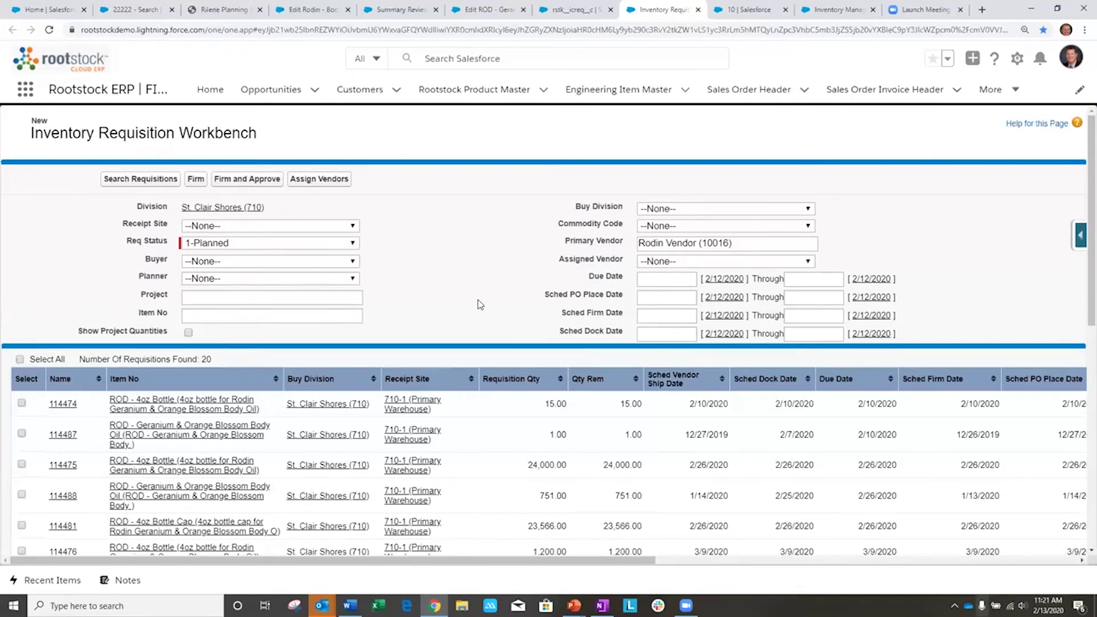
scroll(463, 332, down, 1)
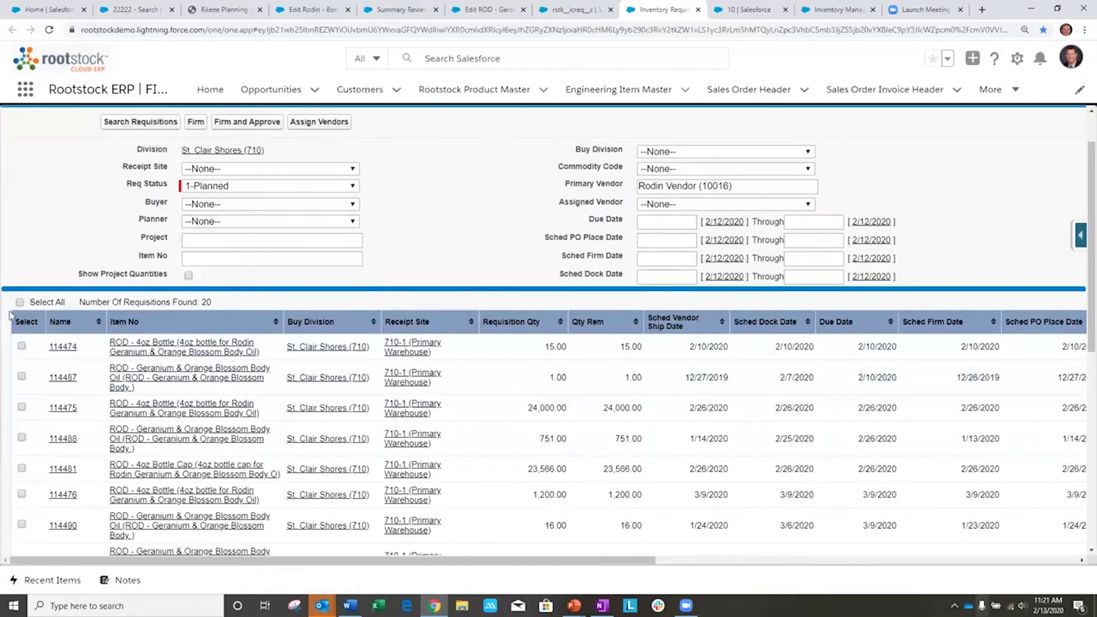
scroll(237, 195, up, 1)
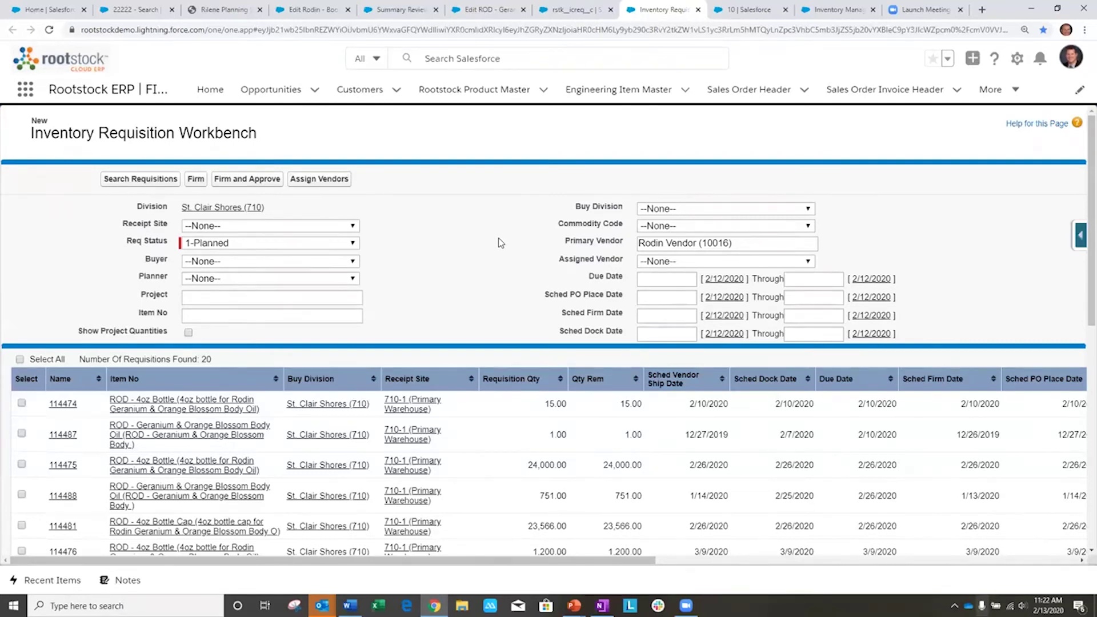
Step: Open Inspection Order 10 for the Aluminum Beam Filter and show its Locations details
click(738, 12)
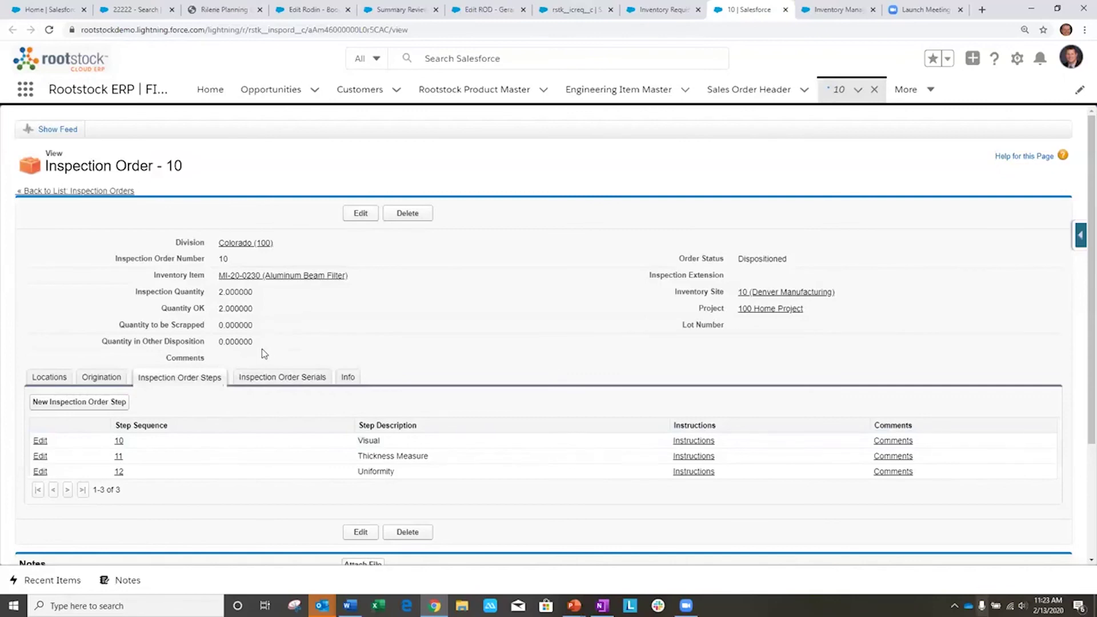
click(50, 380)
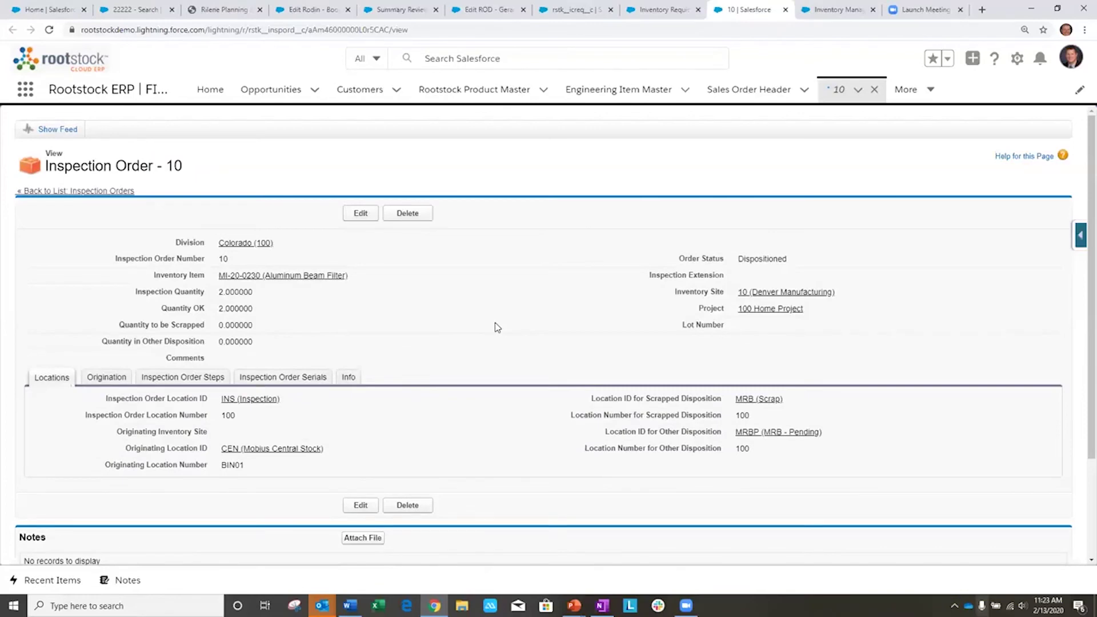
Step: Switch to the Inventory Management Dashboard showing inventory value, lot expiration and order fill rate charts
click(831, 9)
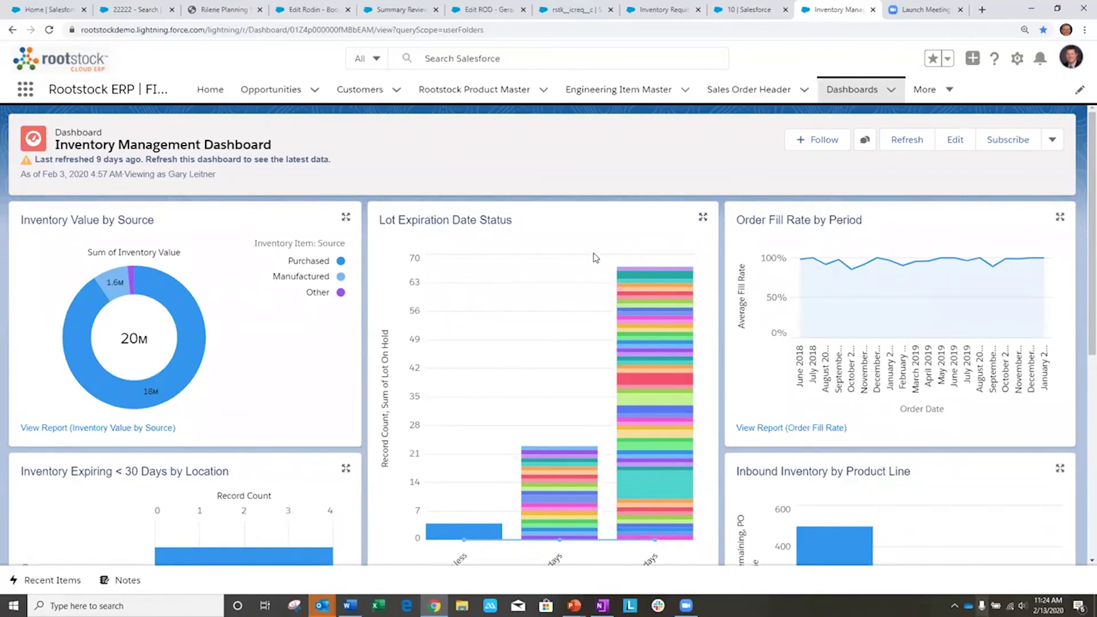
scroll(594, 258, down, 1)
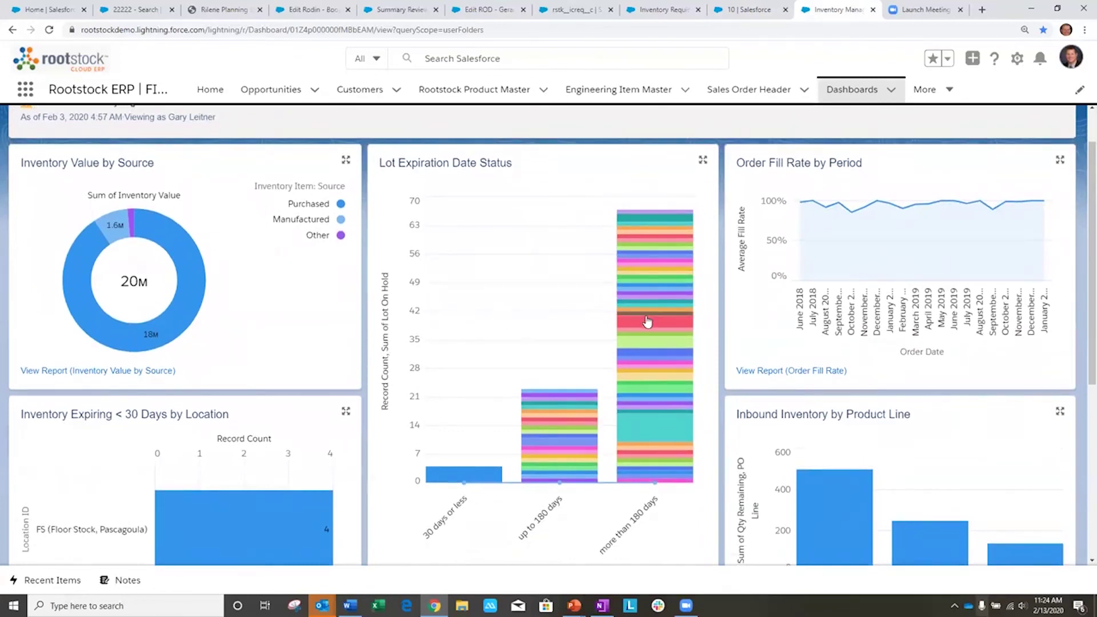
mouse_move(590, 474)
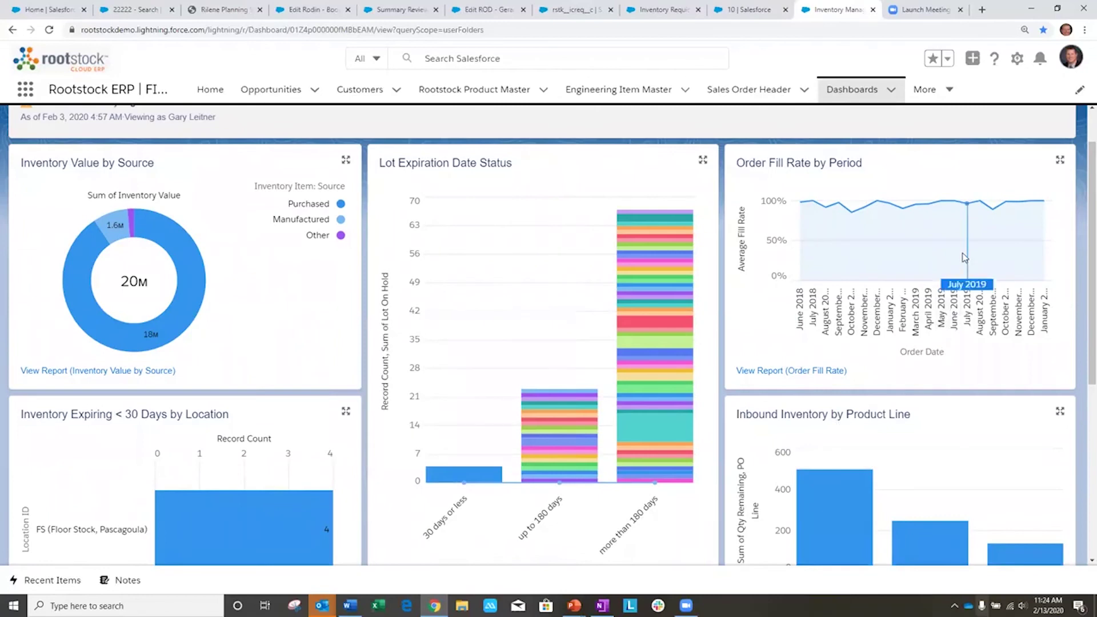
mouse_move(907, 238)
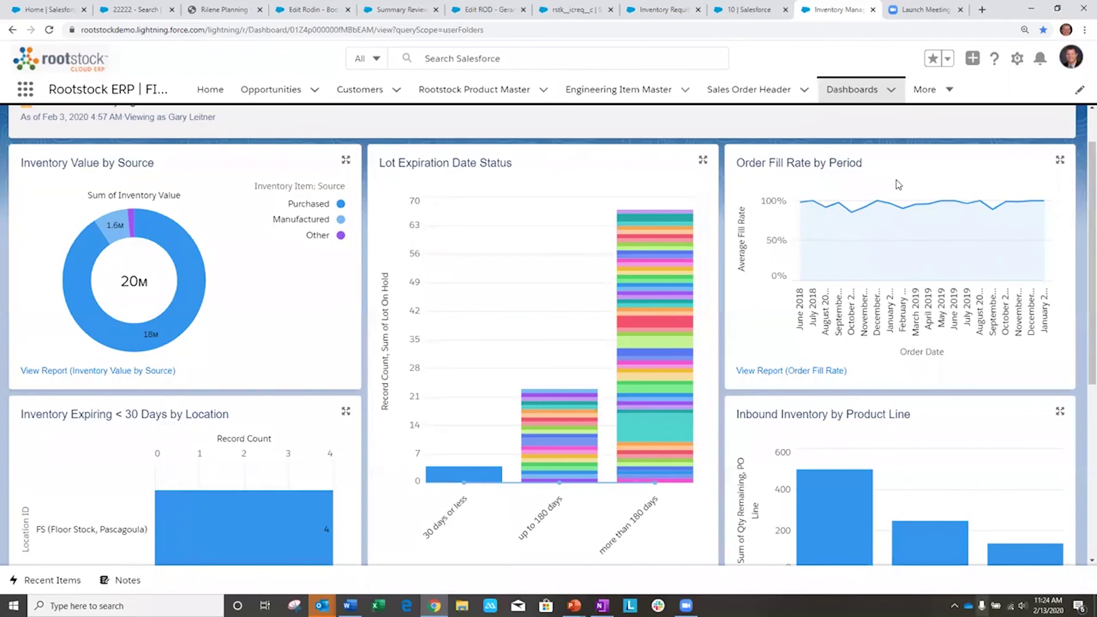
mouse_move(940, 190)
scroll(952, 185, down, 1)
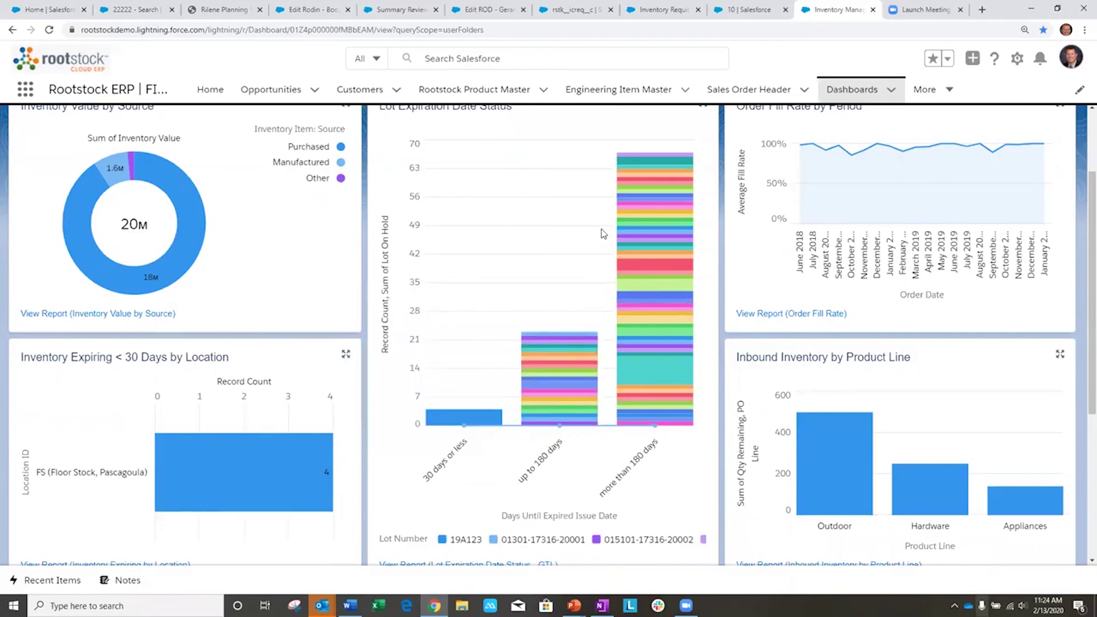
scroll(601, 231, up, 2)
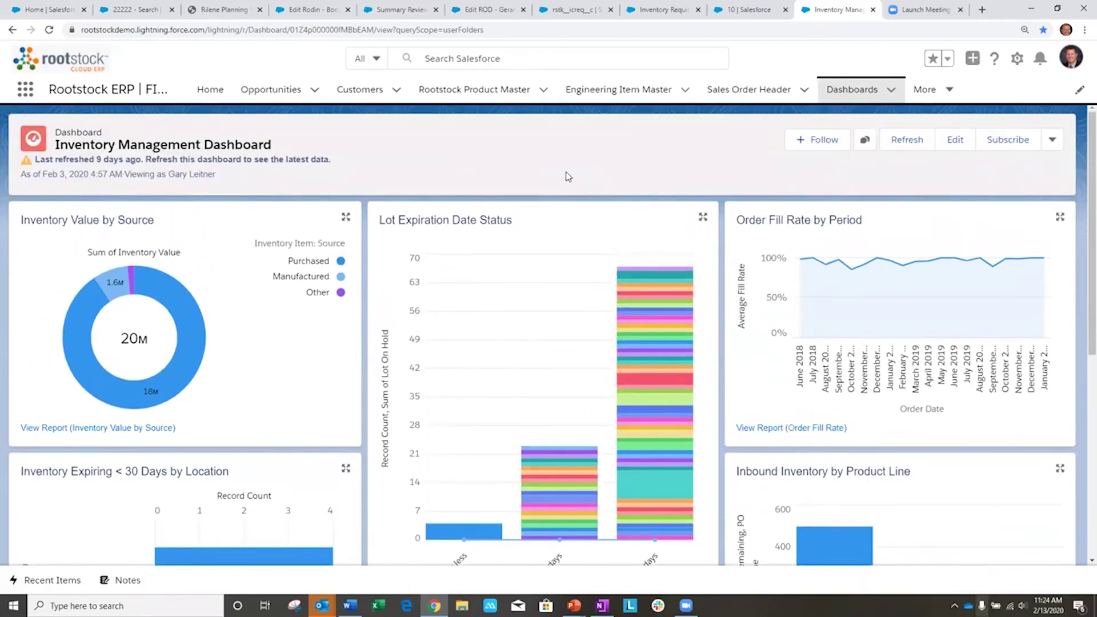